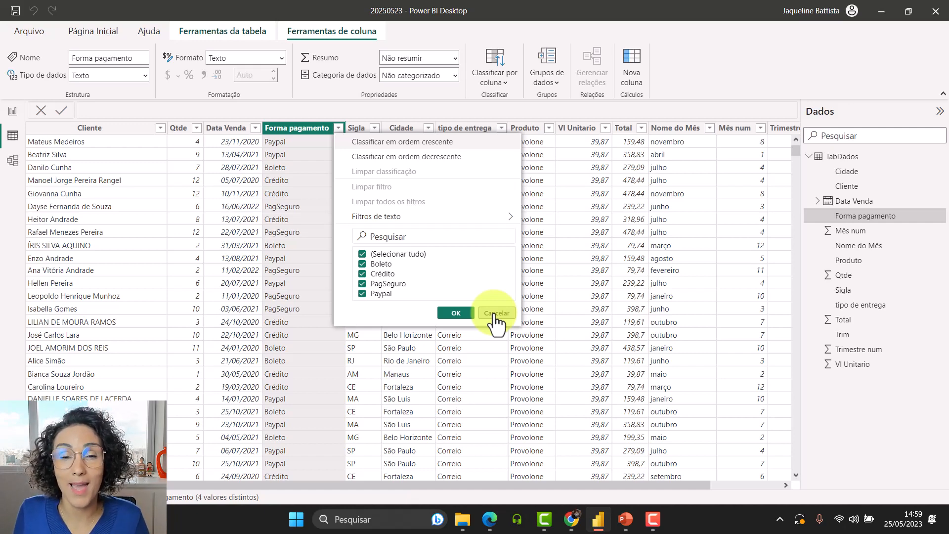
Return to the report page, insert a card visual and shrink it to fit the upper area above the fiscal quarter chart.
left_click(495, 316)
left_click(13, 111)
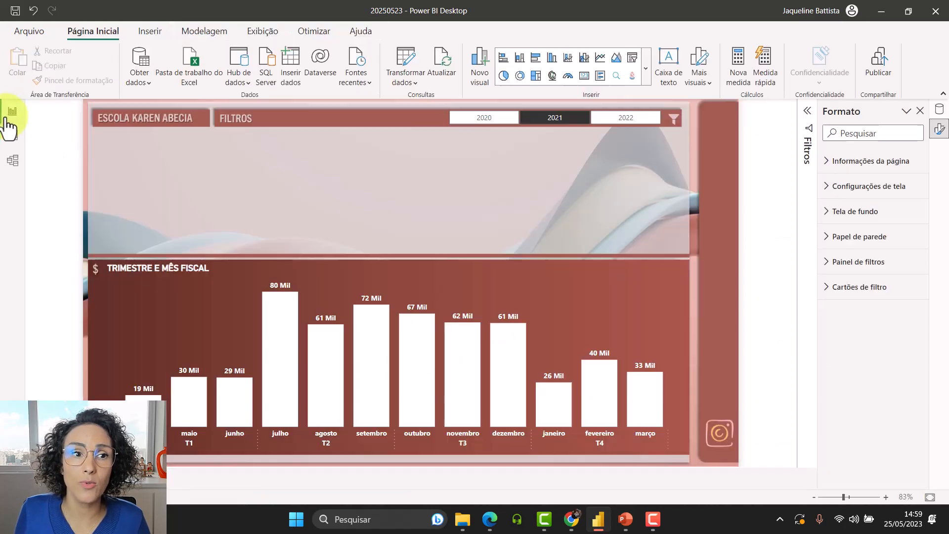
left_click(584, 78)
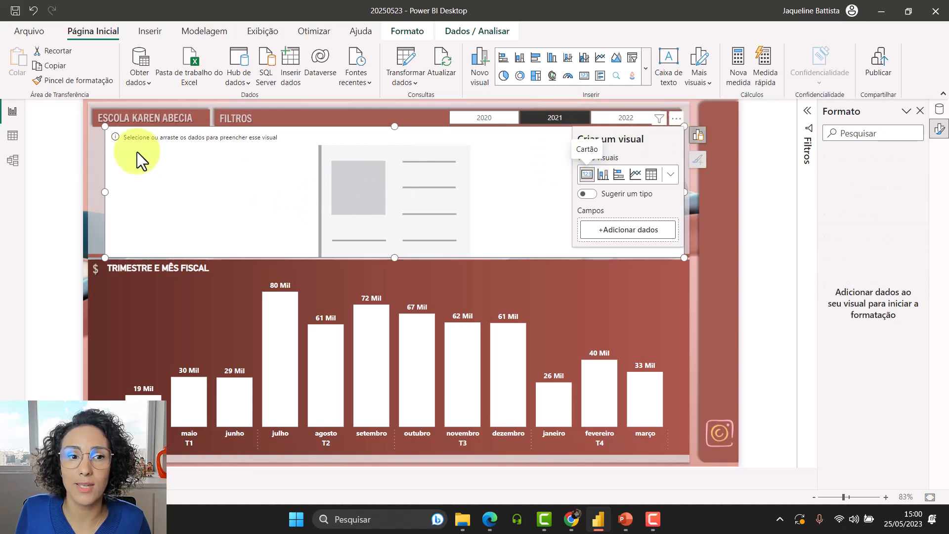
left_click_drag(106, 130, 485, 150)
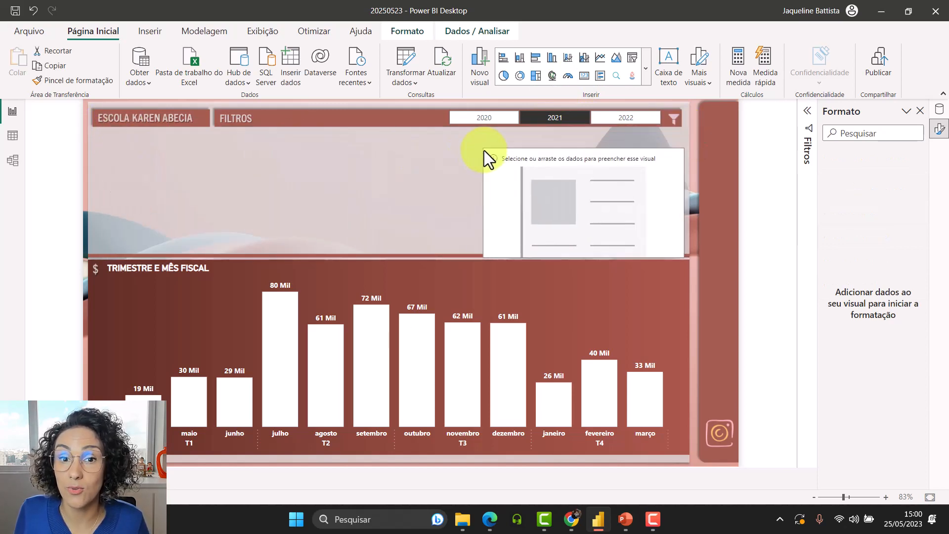
Position the card just below the year slicer and fill it with the Total field from TabDados.
mouse_move(540, 163)
left_mouse_down()
mouse_move(518, 143)
mouse_move(535, 148)
left_mouse_up()
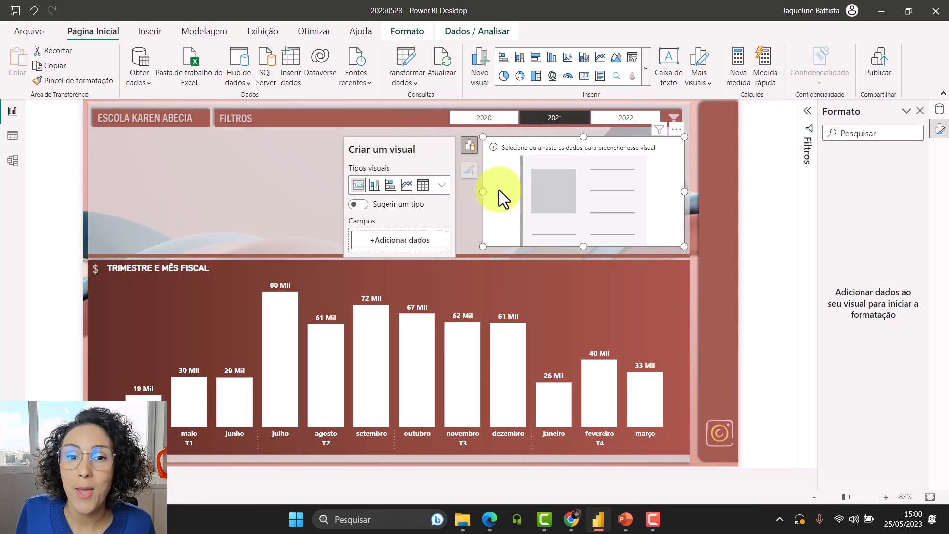
left_click_drag(500, 190, 533, 185)
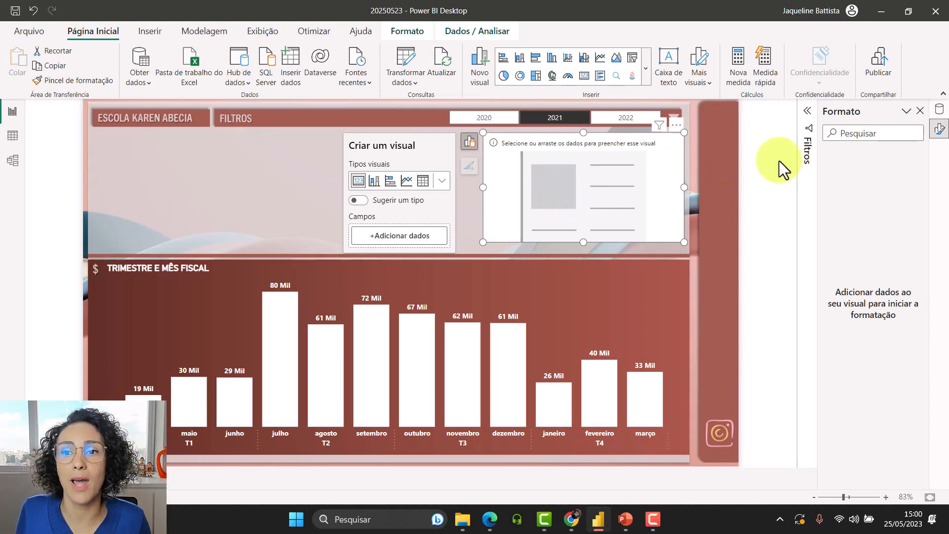
left_click(940, 110)
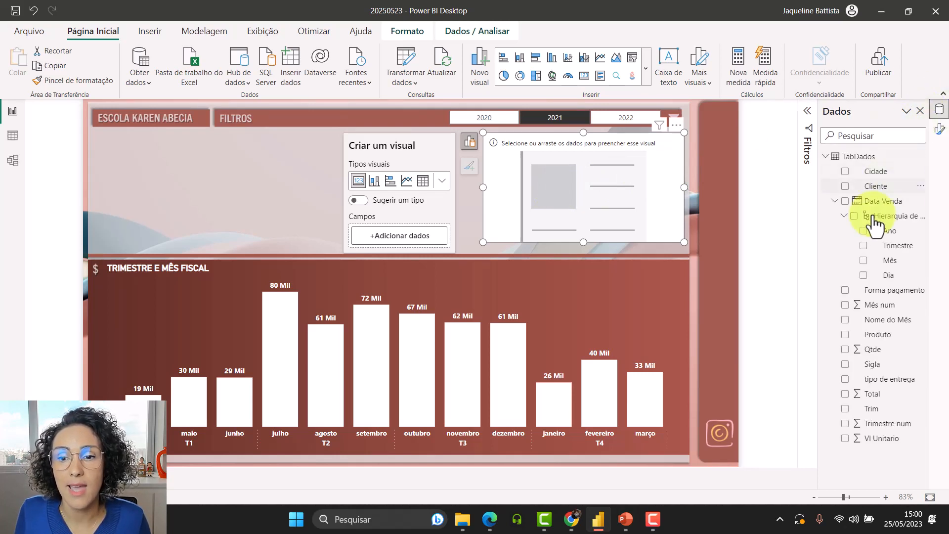
left_click(845, 394)
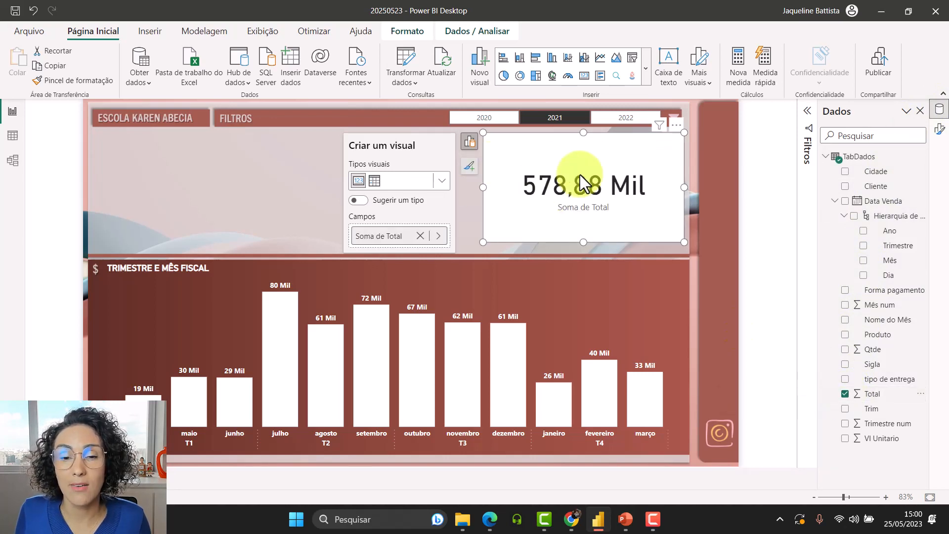
Check the card's cross-filtering by selecting the novembro, setembro and outubro columns in the fiscal month chart.
left_click(464, 347)
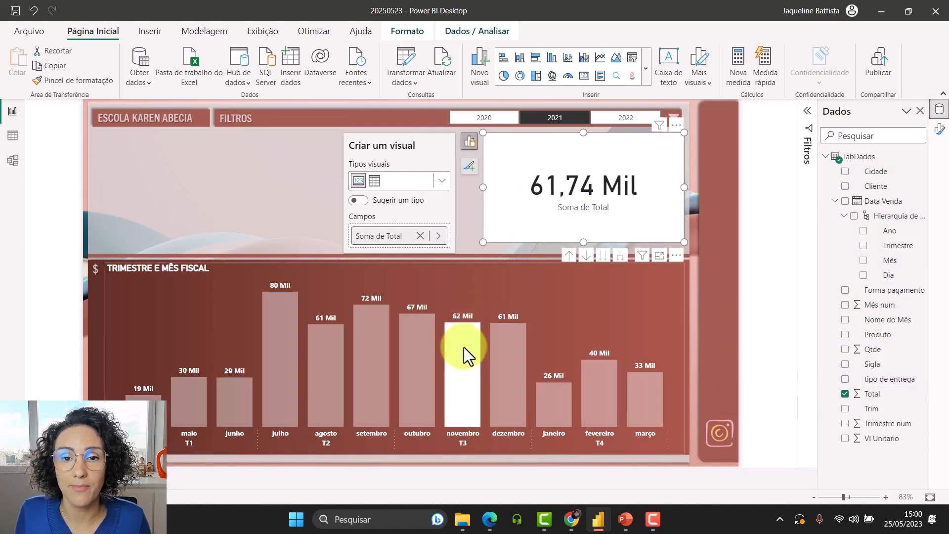
left_click(417, 366)
left_click(376, 371)
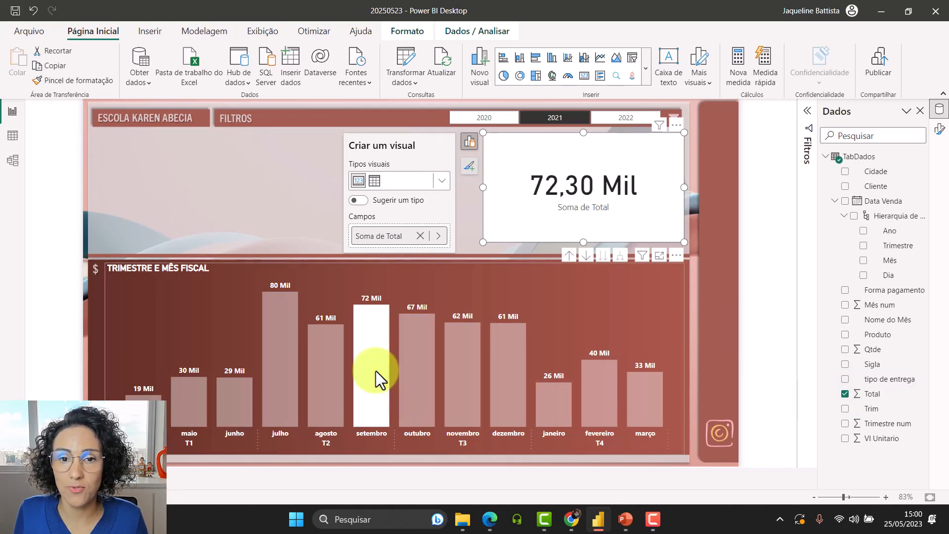
left_click(421, 372)
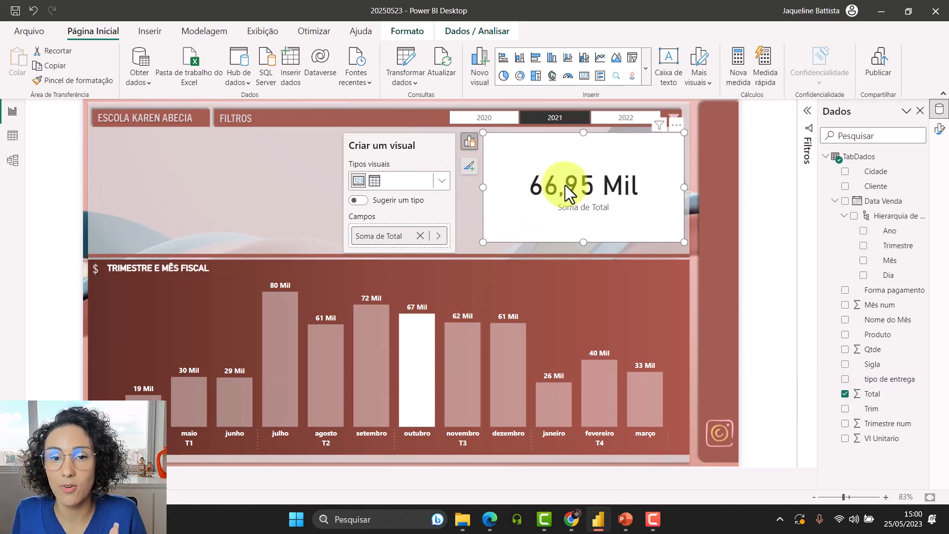
left_click(297, 211)
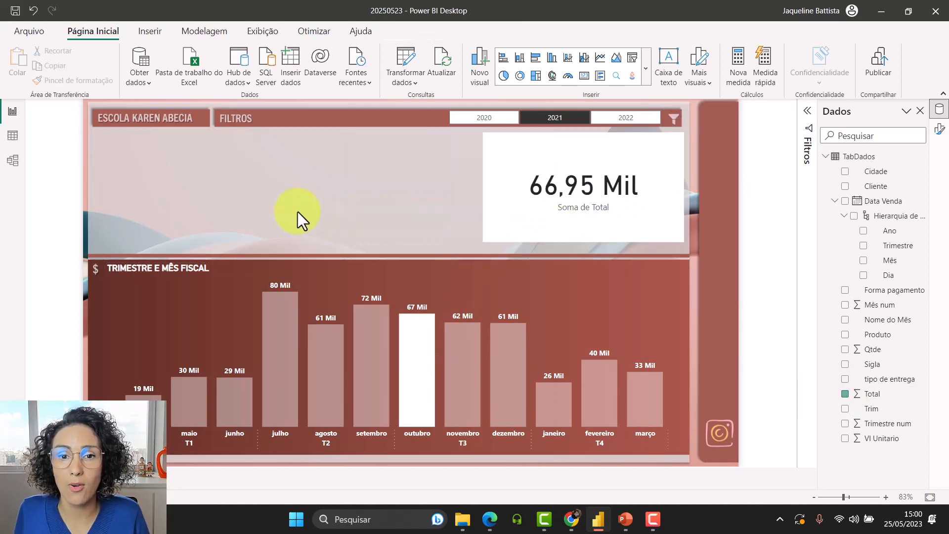
Duplicate the Soma de Total card and place the two cards side by side above the chart.
left_click(525, 205)
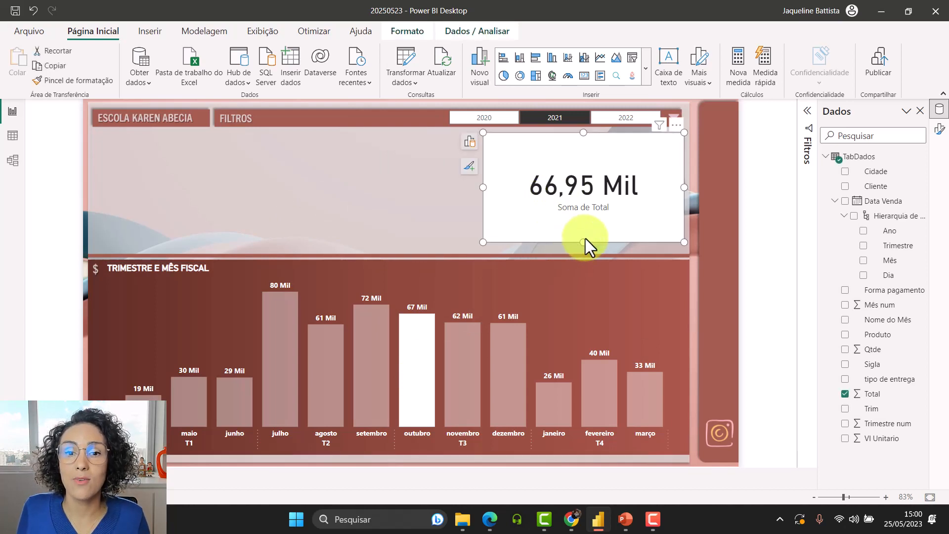
left_click_drag(583, 242, 584, 216)
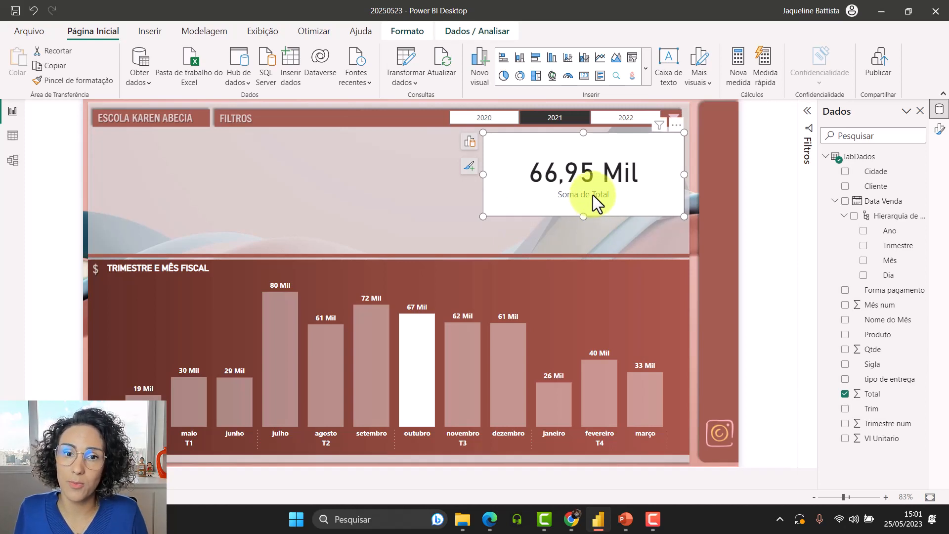
left_click_drag(593, 196, 417, 219)
key("ctrl+c")
key("ctrl+v")
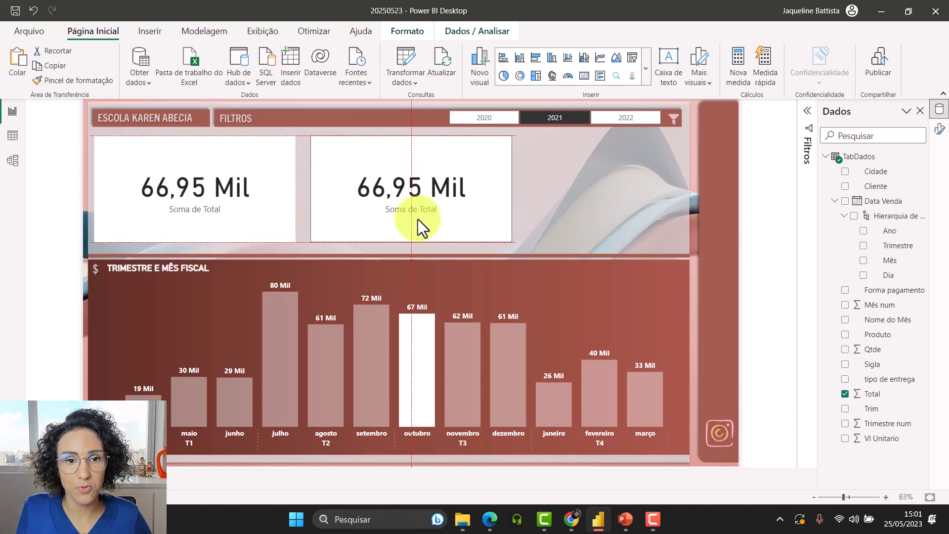
Reduce the first two cards to the same smaller height and paste a third Soma de Total card beside them.
left_click(261, 219)
left_click_drag(291, 240, 274, 202)
left_click_drag(356, 197, 332, 198)
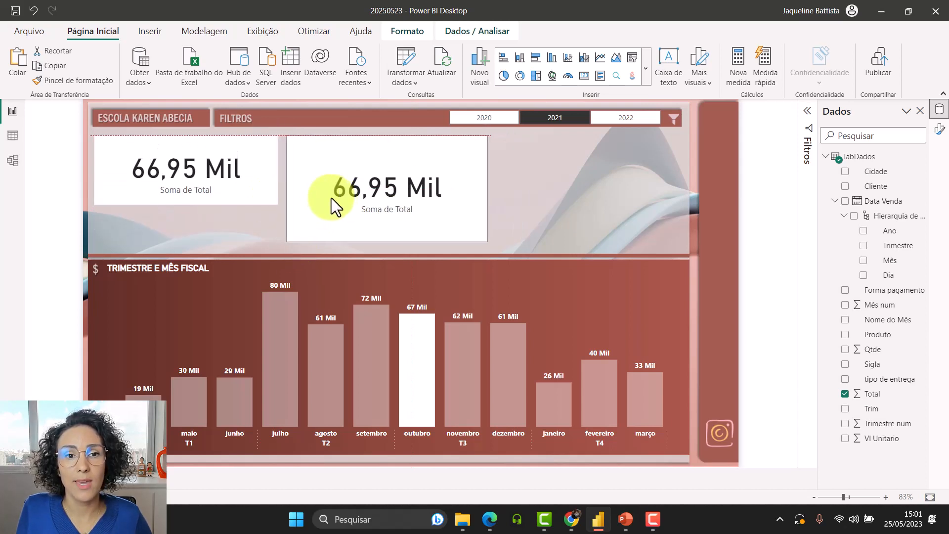
left_click_drag(381, 240, 560, 186)
key("ctrl+v")
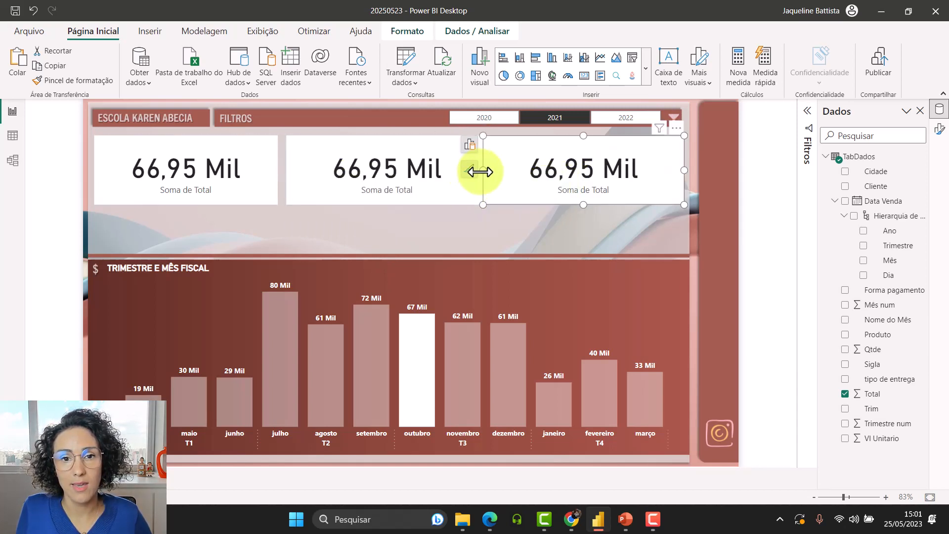
Narrow the third, second and first cards so the three sit evenly spaced in one row below the filter bar.
left_click_drag(478, 170, 491, 171)
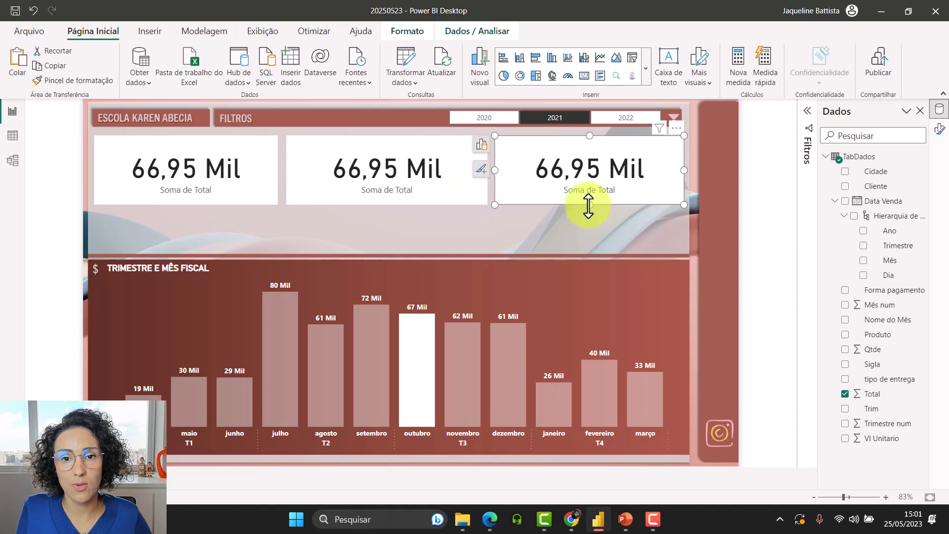
left_click(421, 194)
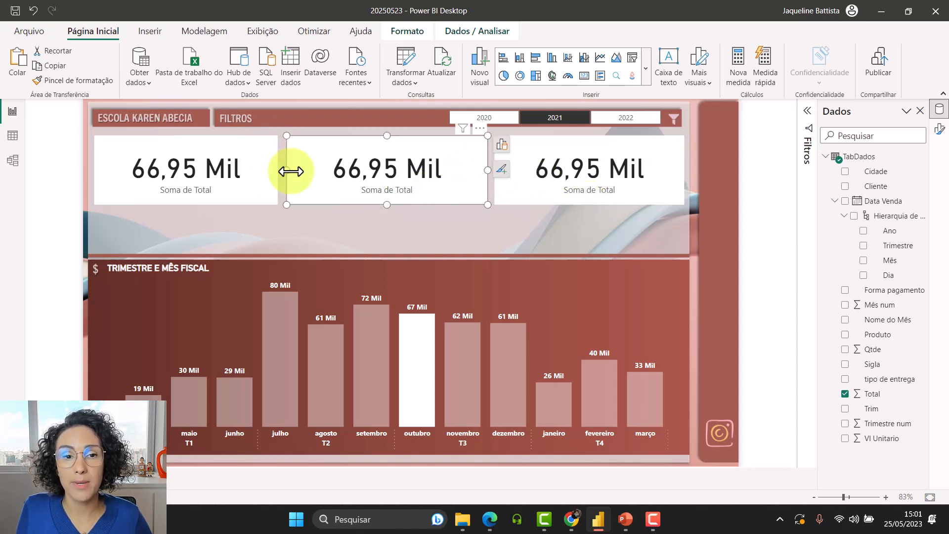
mouse_move(291, 171)
left_mouse_down()
mouse_move(320, 170)
mouse_move(307, 171)
left_mouse_up()
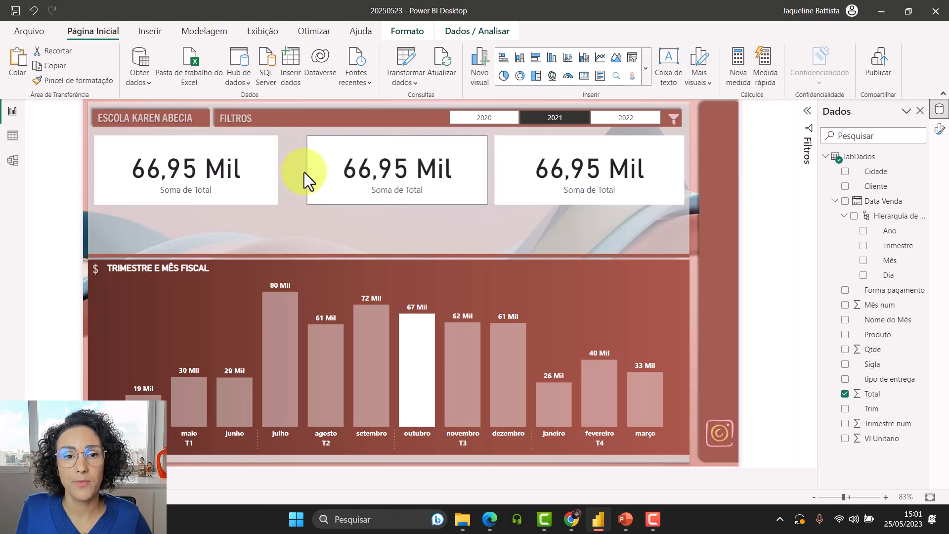
left_click(250, 174)
left_click_drag(185, 204, 185, 200)
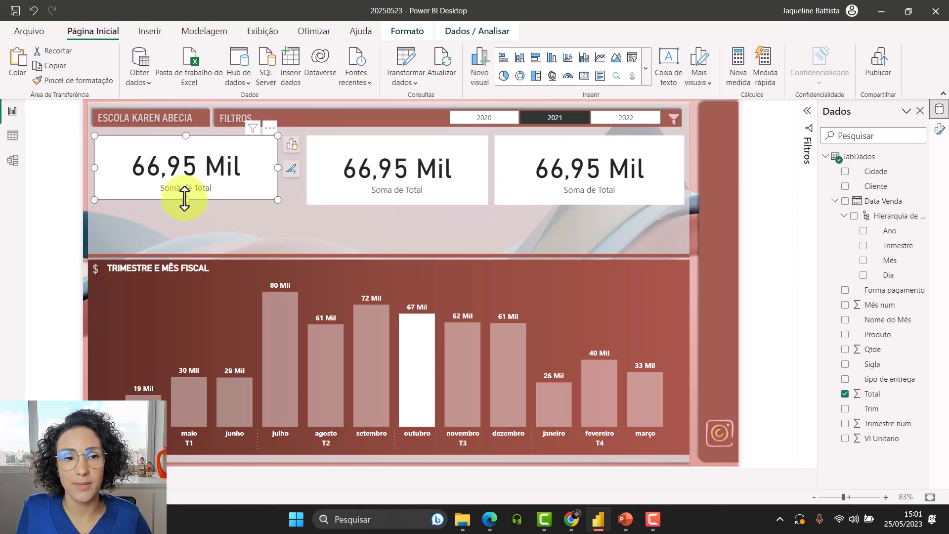
left_click_drag(92, 169, 220, 209)
left_click(305, 233)
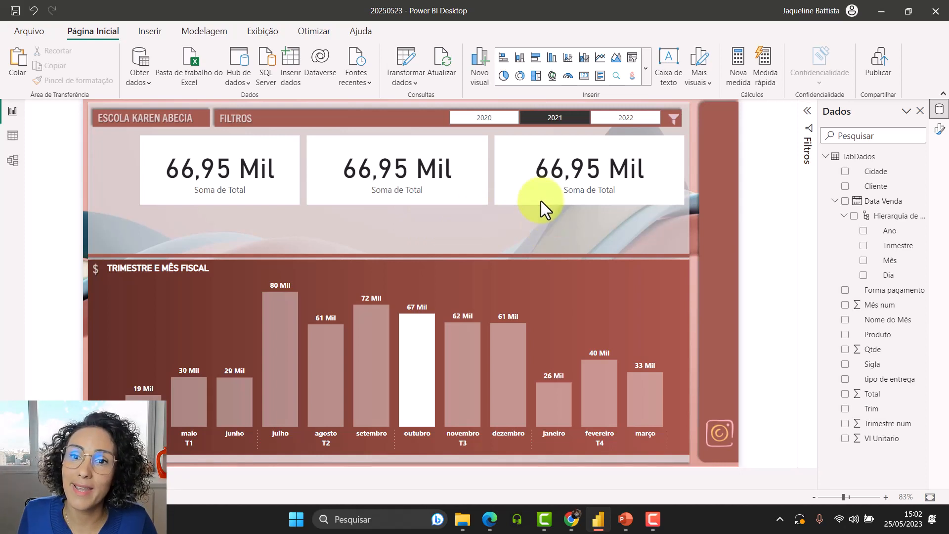
Start a quick measure, look through the calculation choices, and sign in to enable Q&A for the Copilot suggestions.
left_click(763, 62)
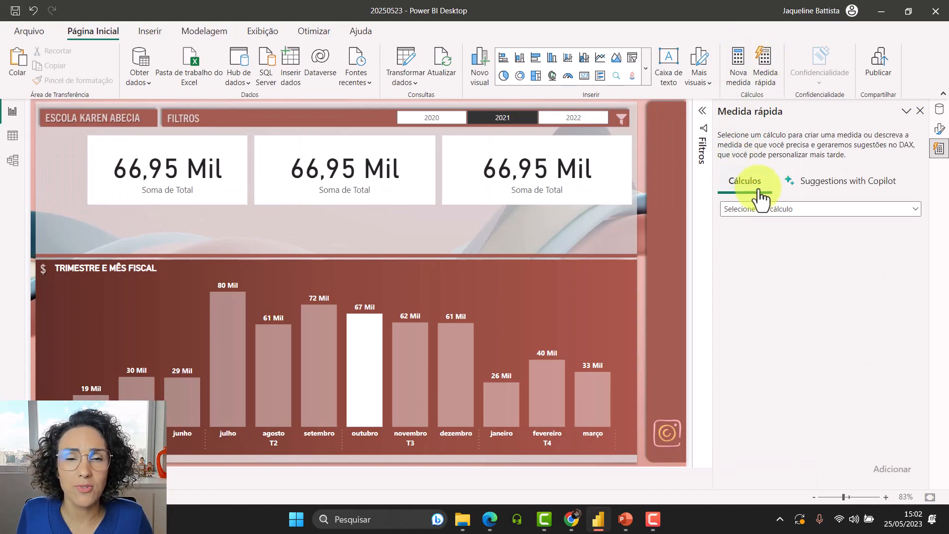
left_click(758, 213)
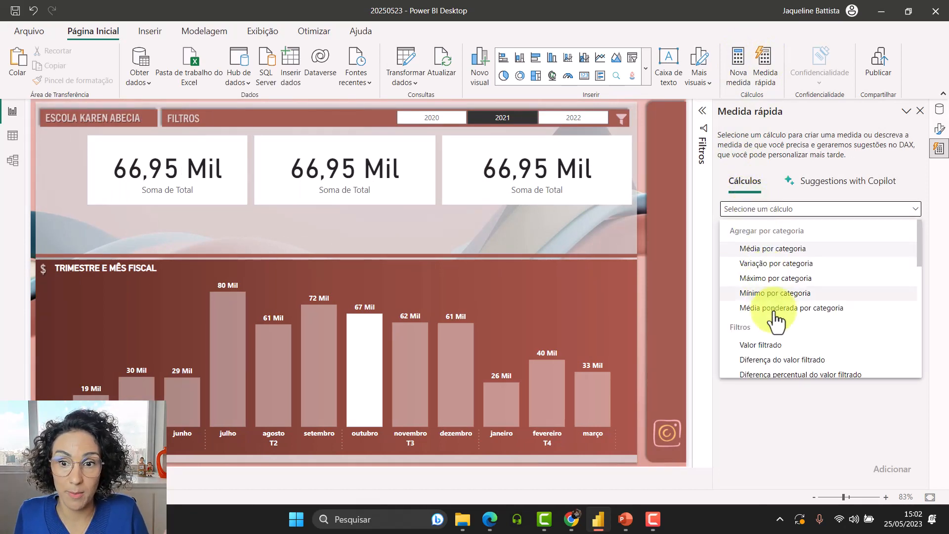
left_click(758, 201)
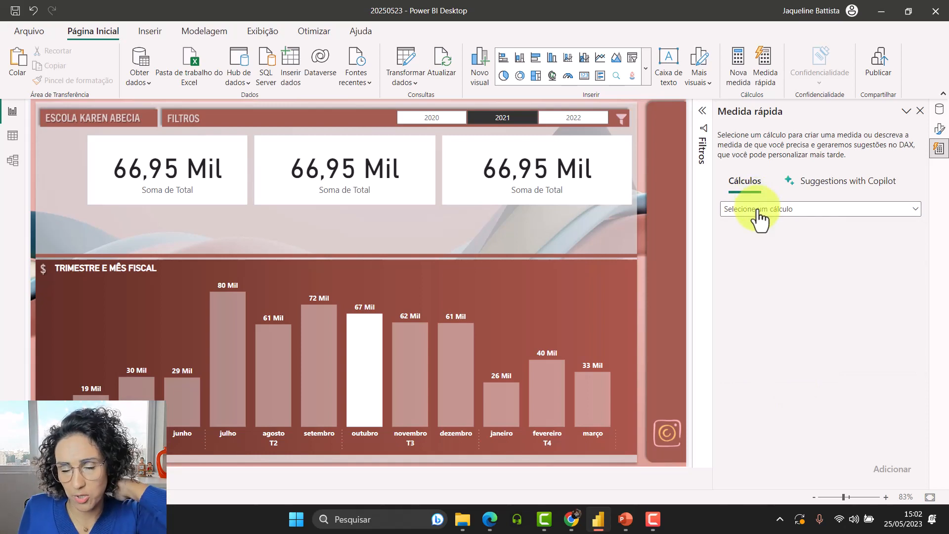
left_click(830, 184)
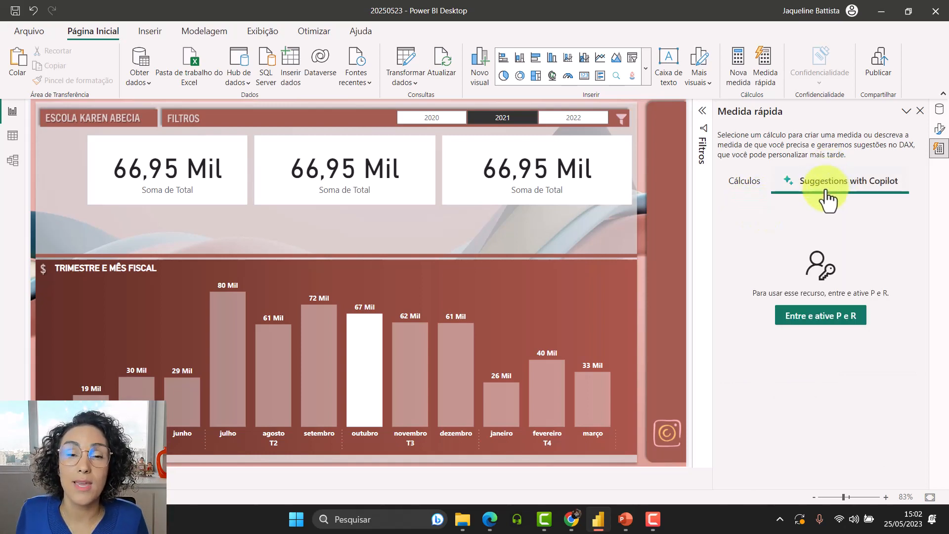
left_click(827, 316)
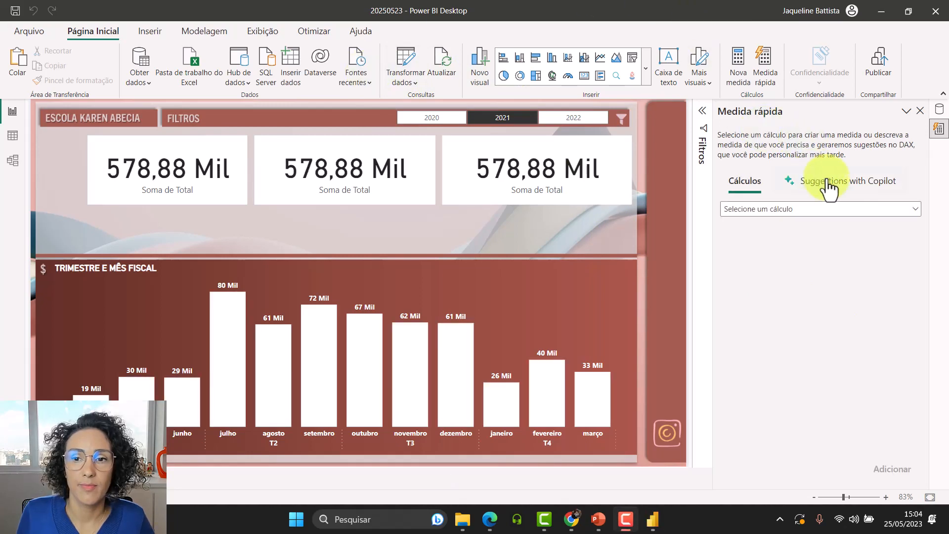
Generate quick measure suggestions with Copilot from the description "TOTAL".
left_click(815, 187)
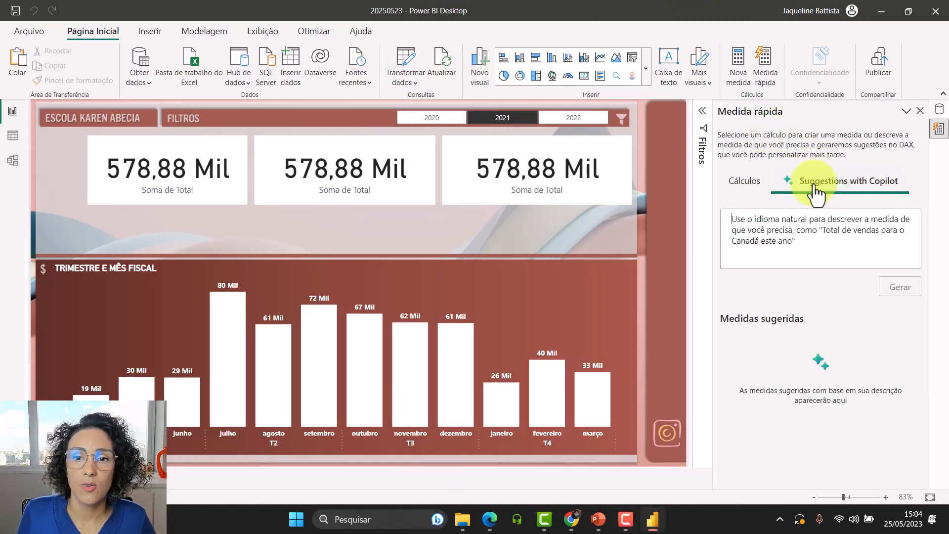
left_click(815, 225)
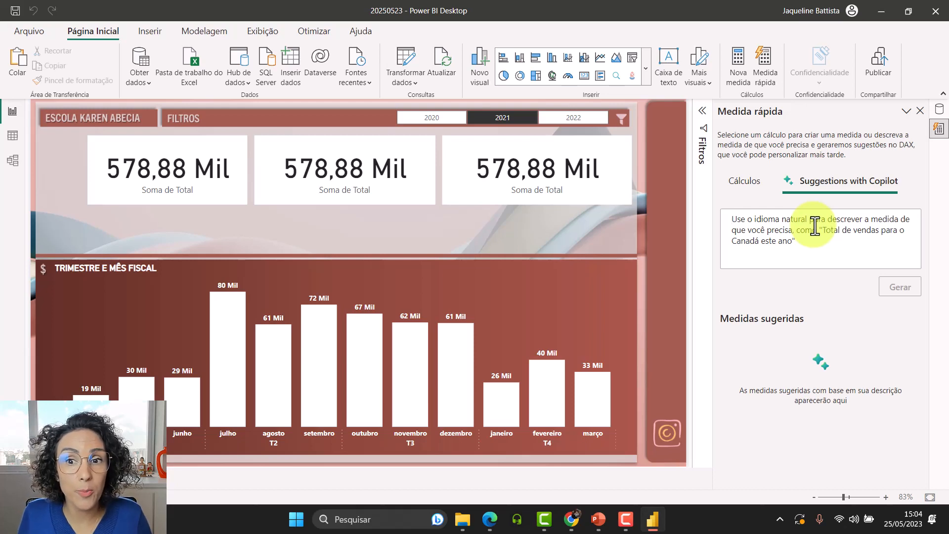
type("TOTAL")
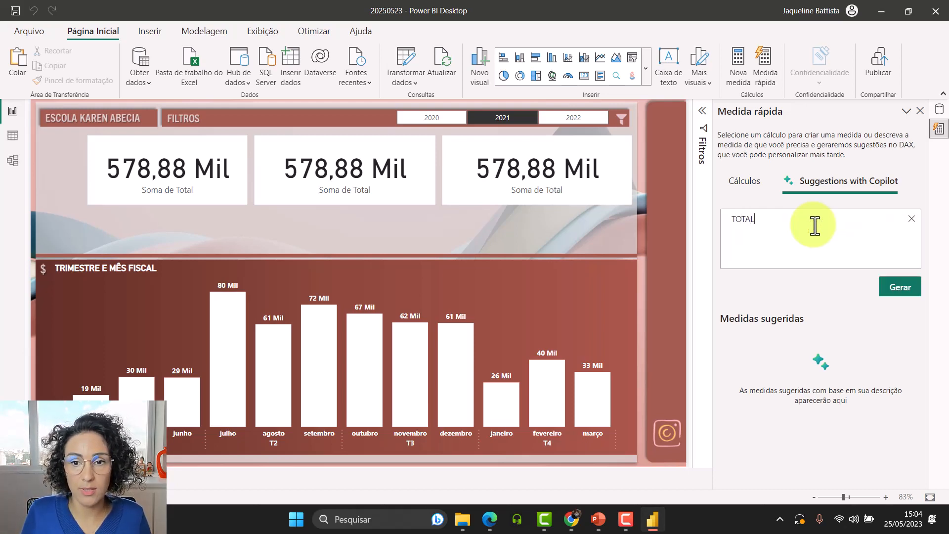
left_click(822, 240)
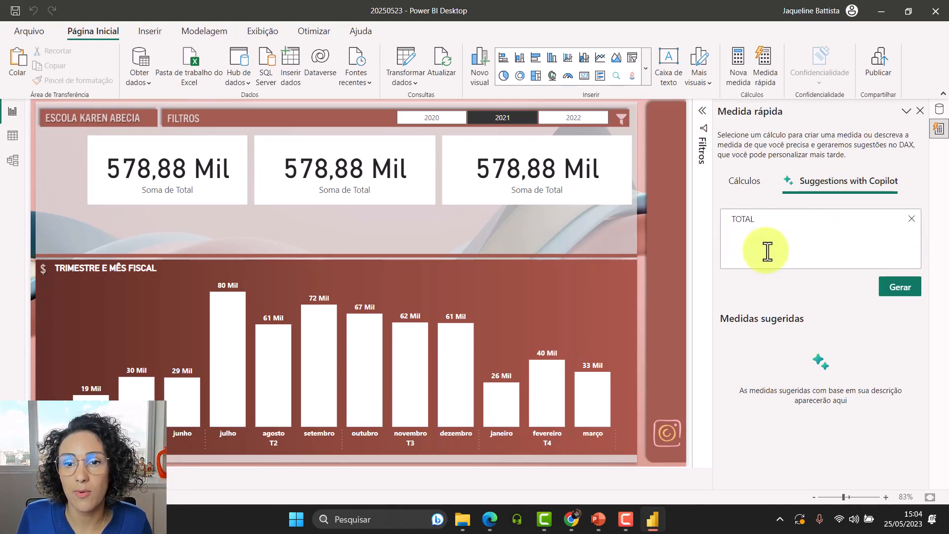
left_click(901, 290)
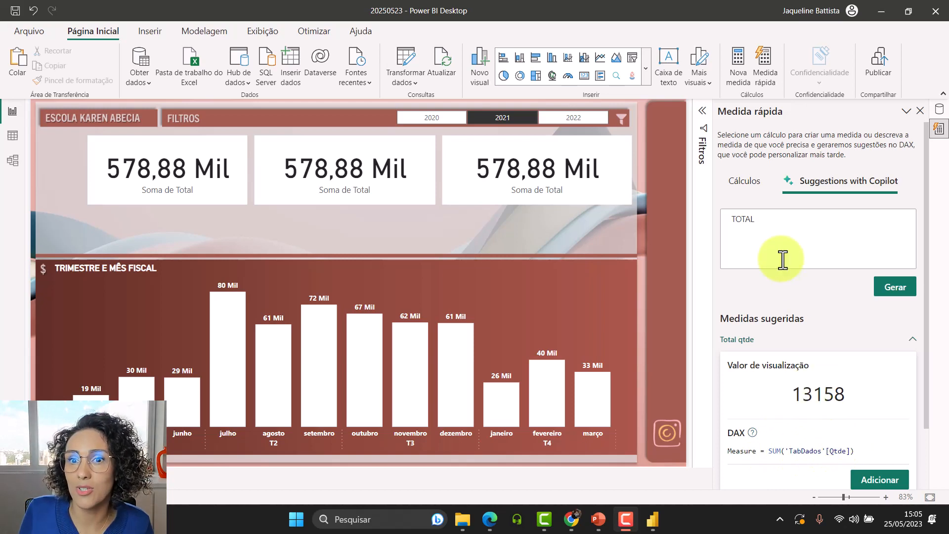
Extend the Copilot description to "TOTAL TOTAL", generate suggestions again and add the suggested SUM('TabDados'[Total]) measure.
left_click(771, 218)
type("TOTAL")
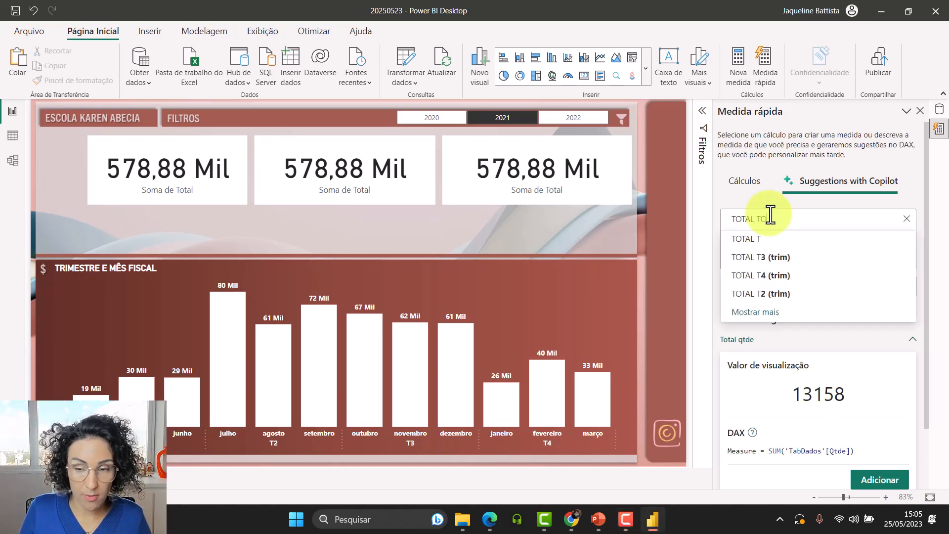
left_click(783, 239)
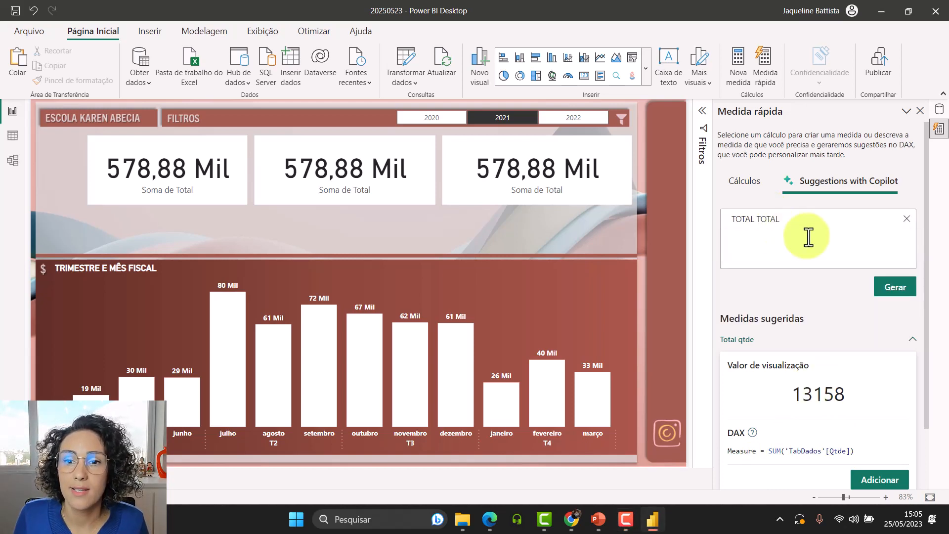
left_click(898, 288)
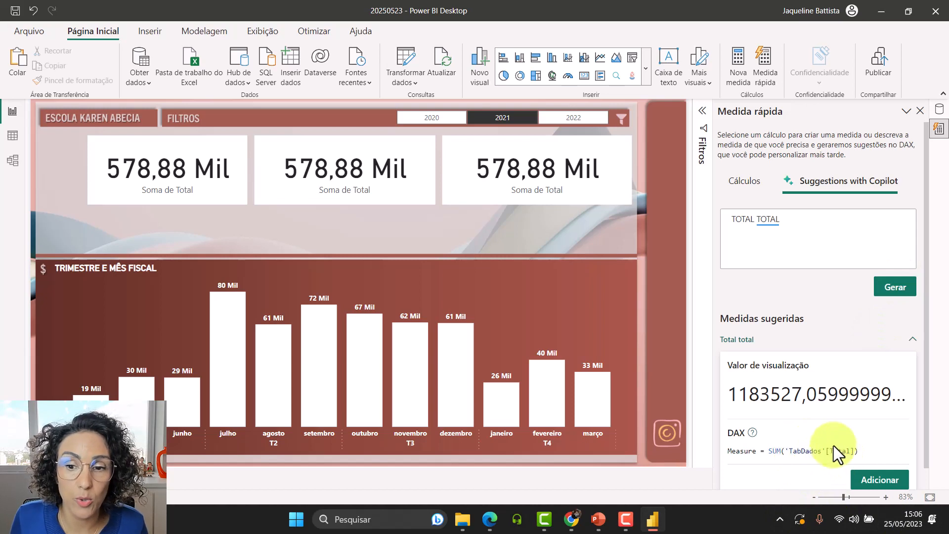
left_click(864, 482)
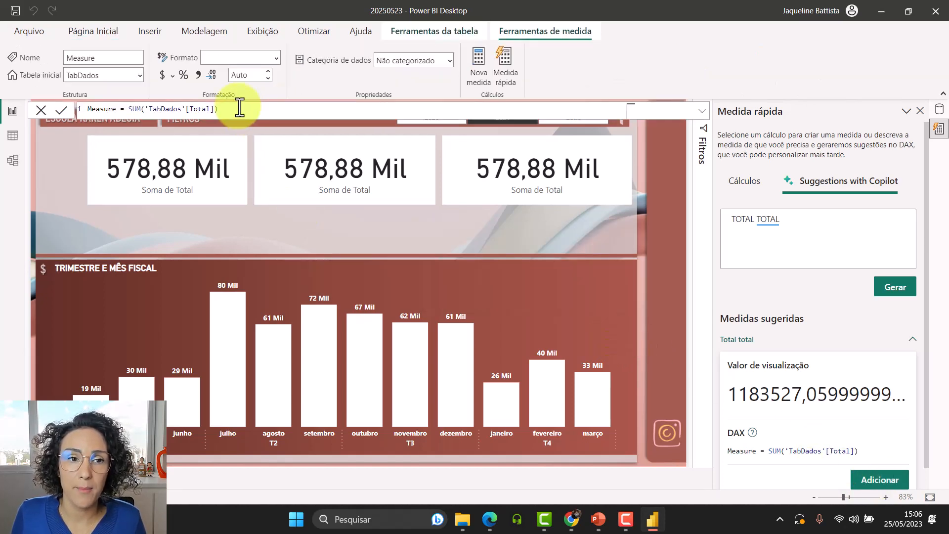
Rename the new SUM('TabDados'[Total]) measure to "Receita" in its formula and commit it.
double_click(93, 109)
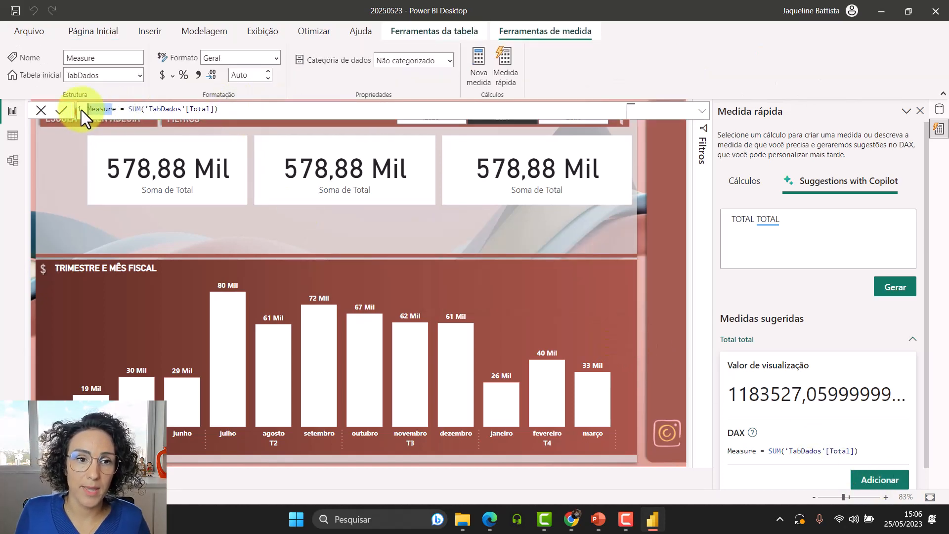
key("BackSpace")
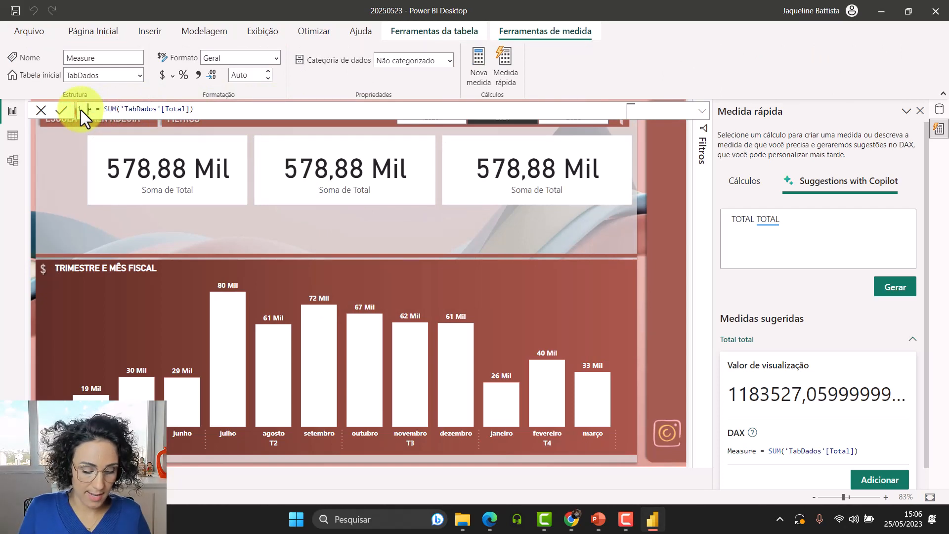
type("rECE")
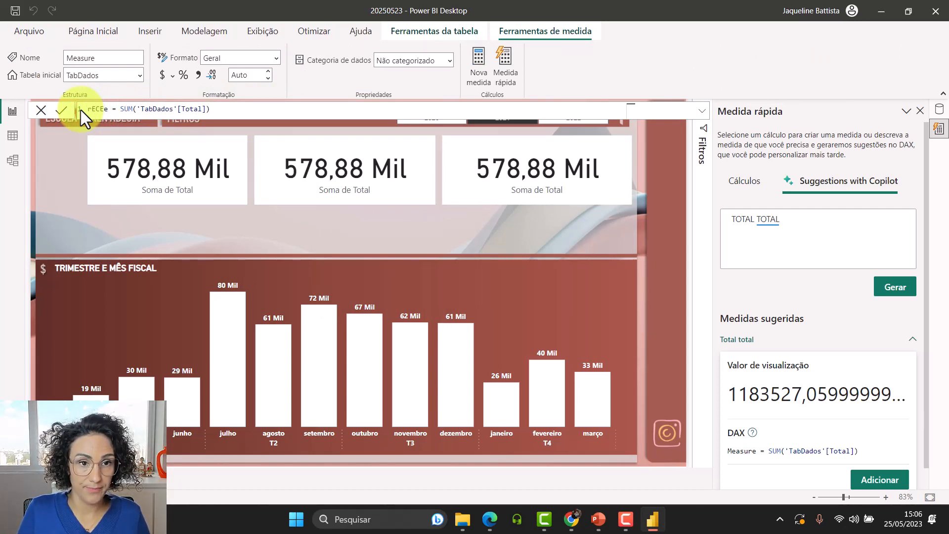
key("BackSpace")
key("BackSpace")
key("BackSpace")
key("BackSpace")
type("R")
type("eceia")
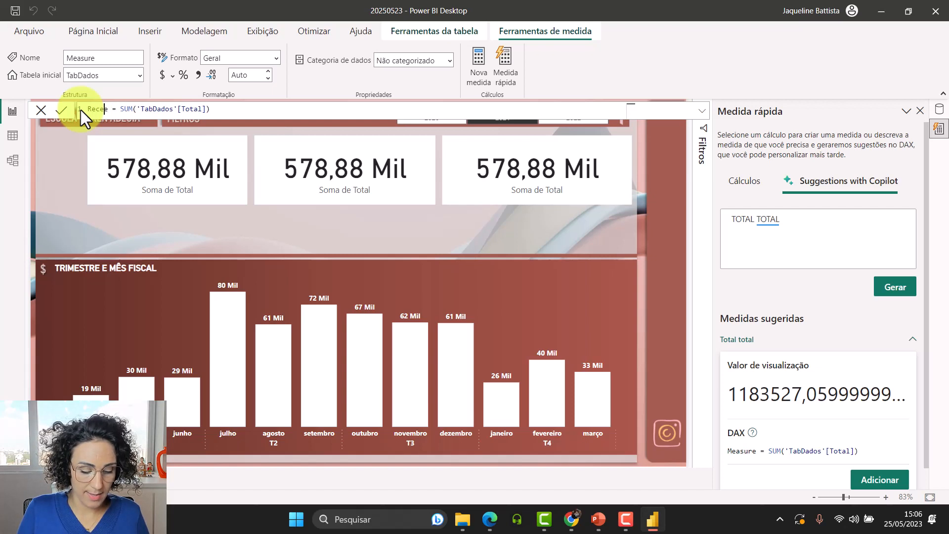
key("BackSpace")
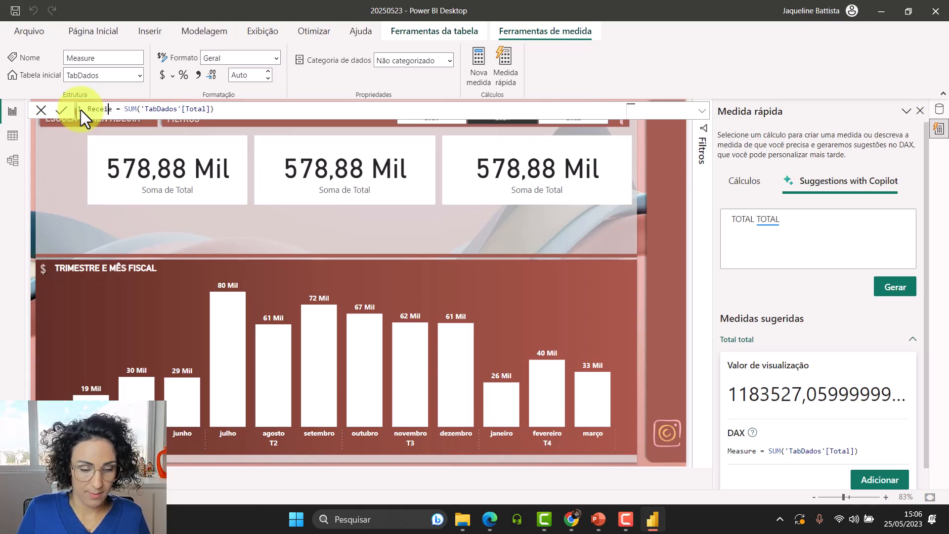
type("ta")
key("Delete")
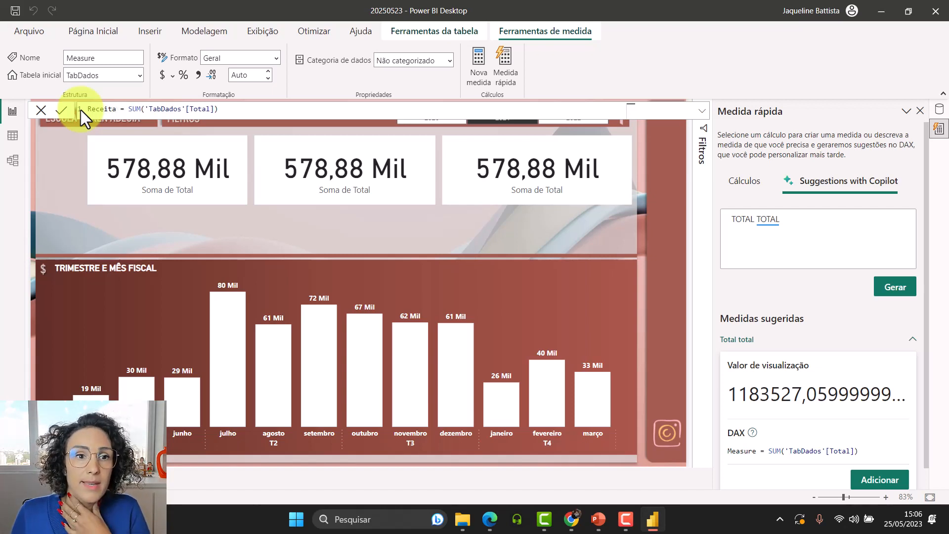
key("Return")
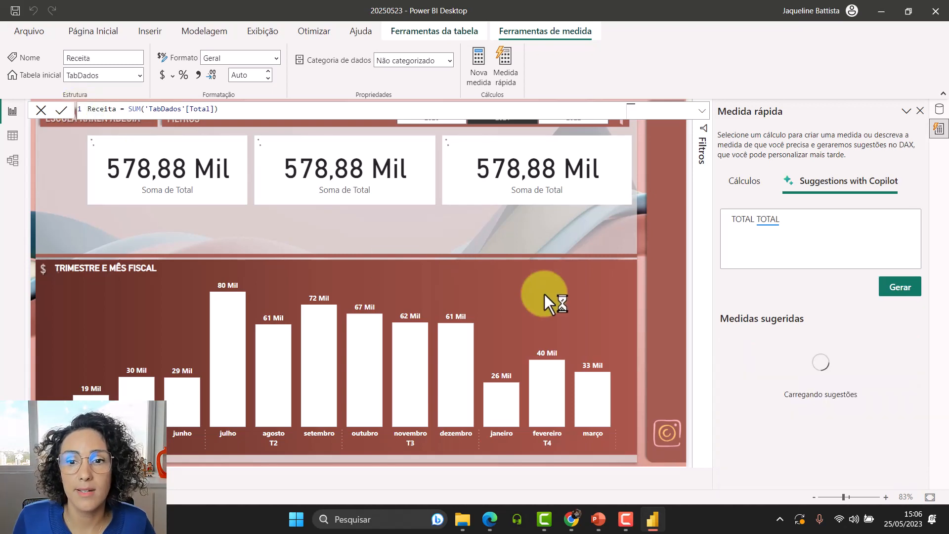
Replace Total with the Receita measure in the first card and move the card to the left edge of the row.
left_click(939, 109)
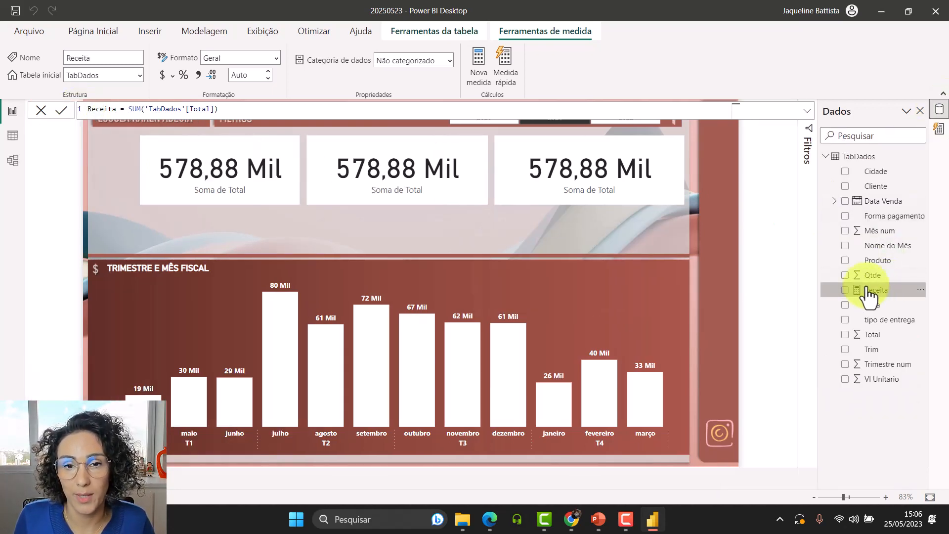
left_click(277, 186)
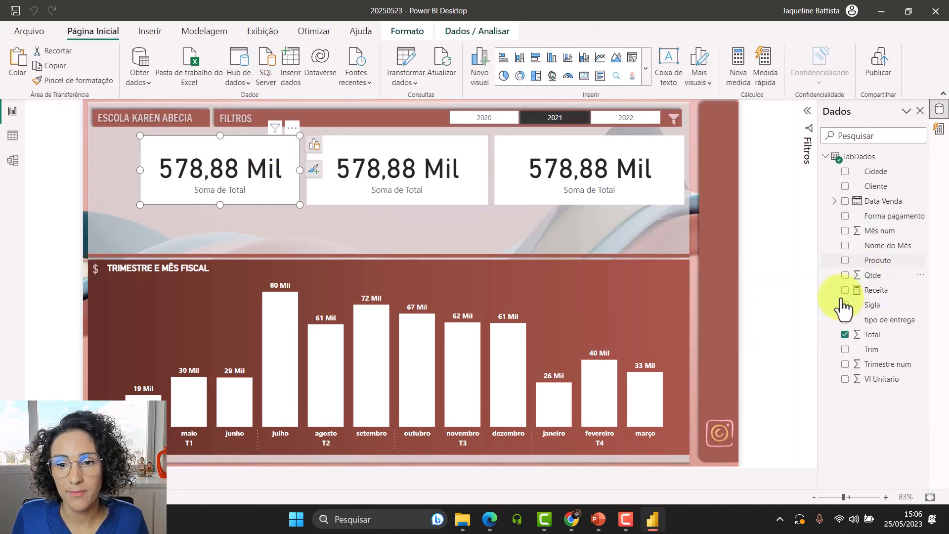
left_click(845, 334)
left_click(845, 290)
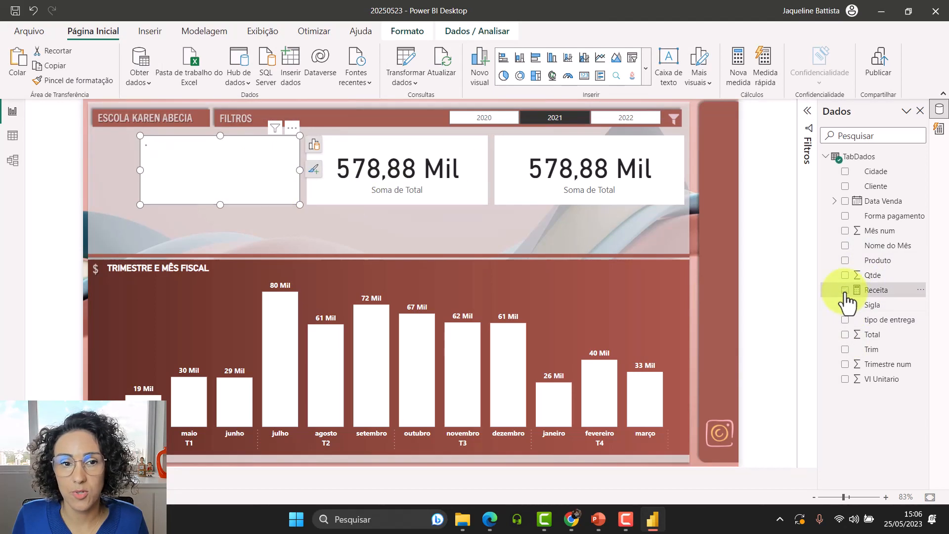
left_click_drag(251, 171, 206, 171)
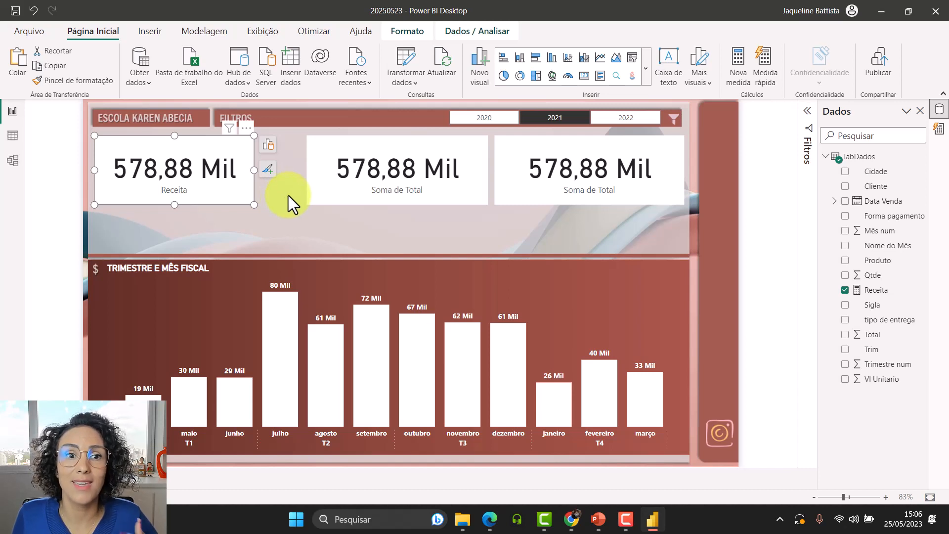
Remove the Total field from the second and third cards.
left_click(351, 182)
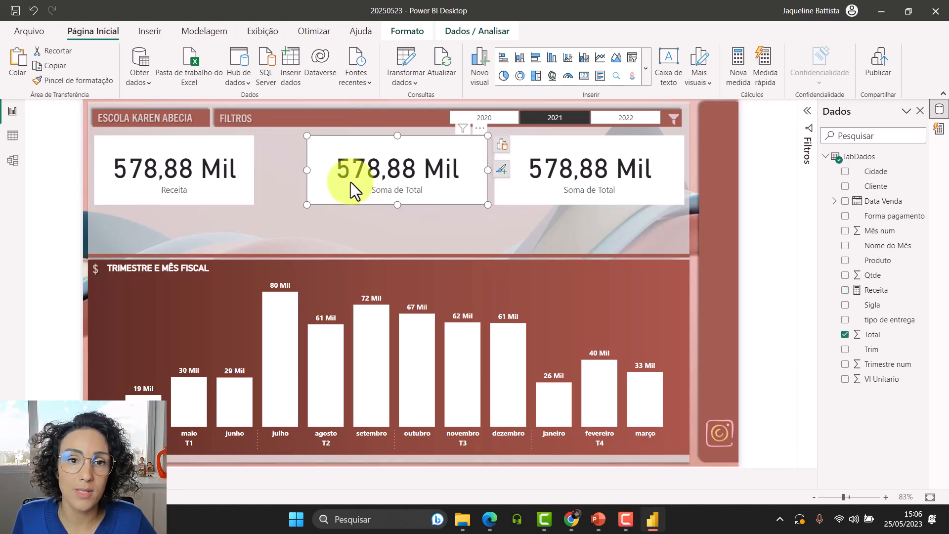
left_click(846, 334)
left_click(586, 172)
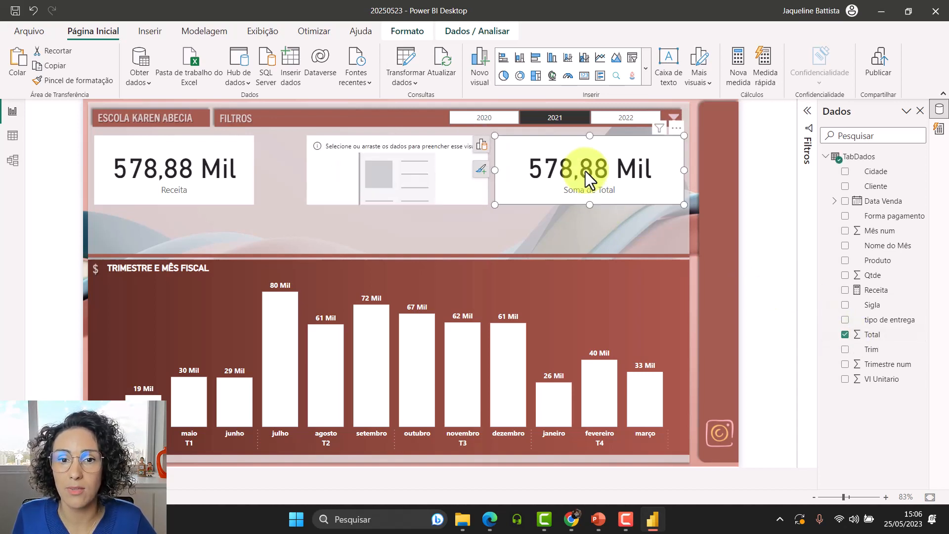
left_click(846, 334)
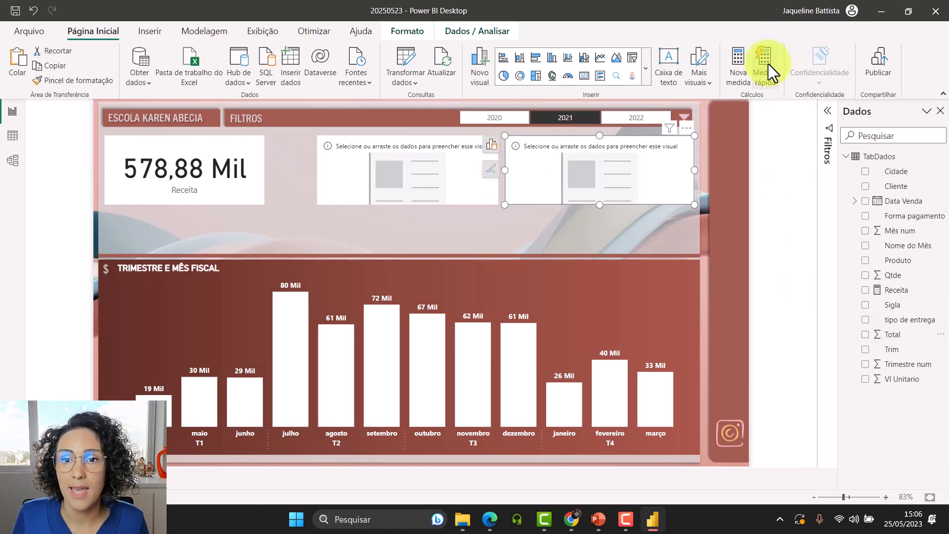
Set up a "Valor filtrado" quick measure with Receita as base value and Forma pagamento as filter.
left_click(761, 64)
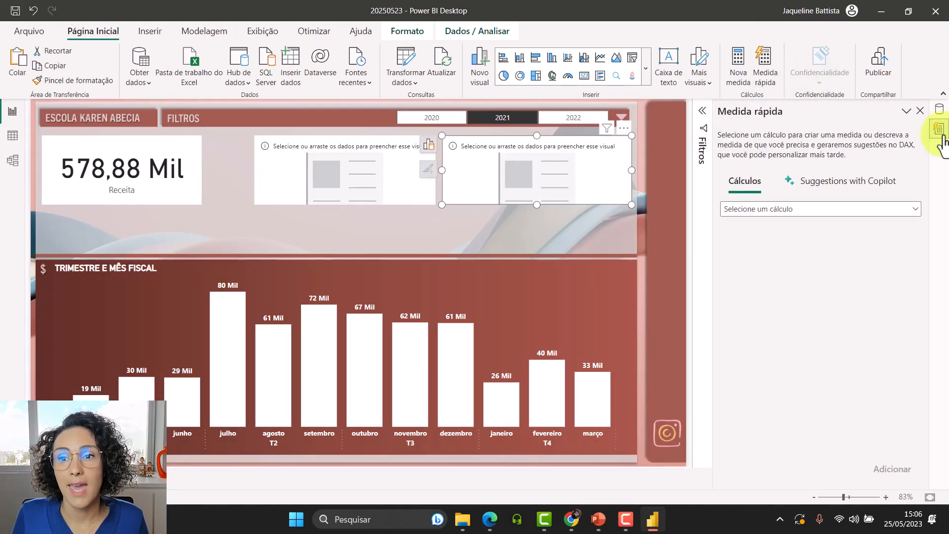
left_click(770, 210)
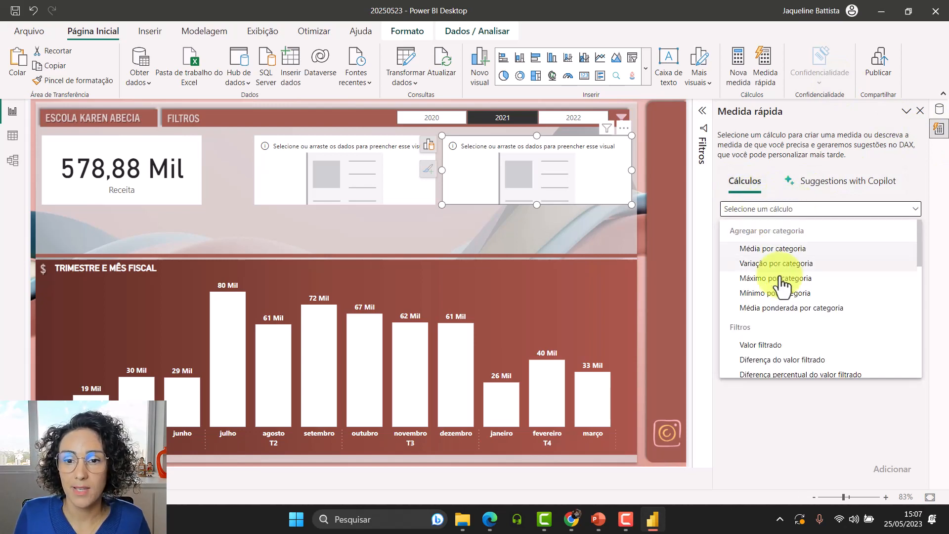
left_click(785, 346)
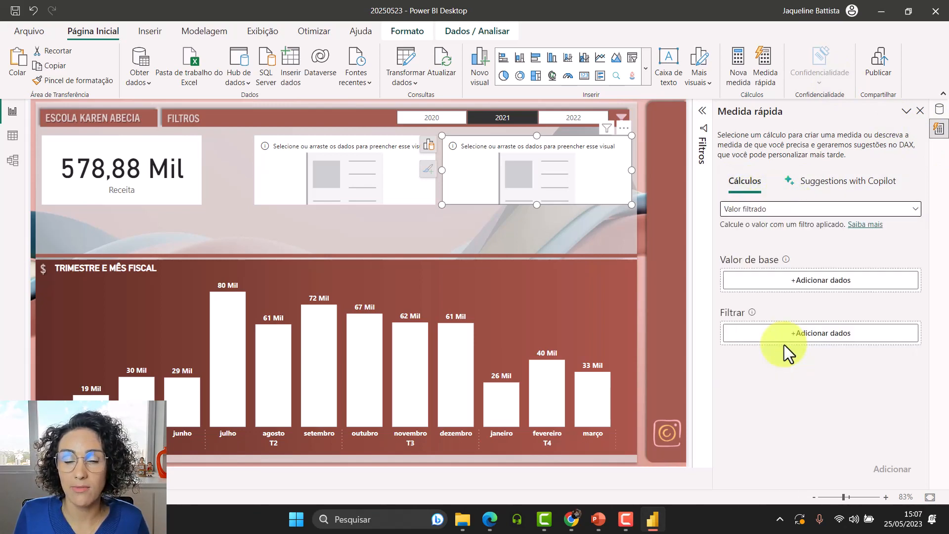
left_click(795, 288)
left_click(660, 188)
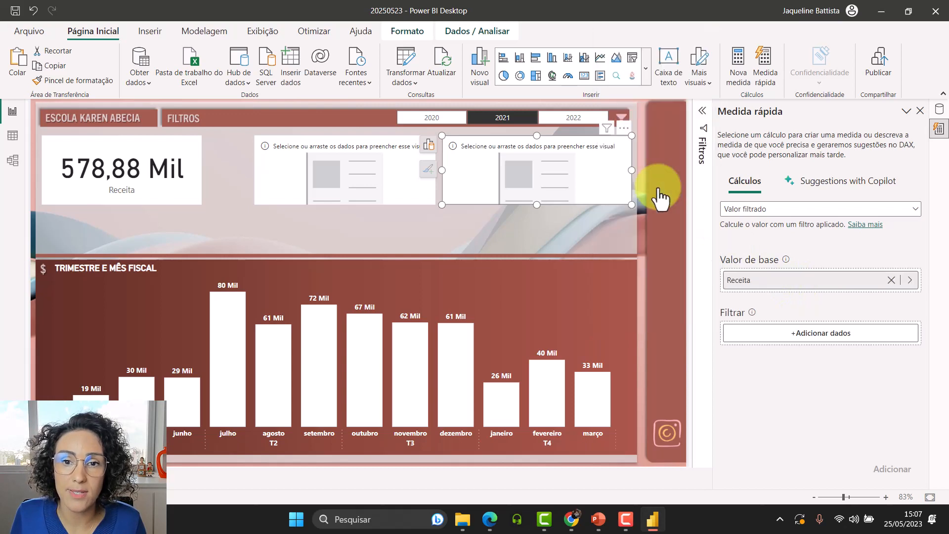
left_click(798, 337)
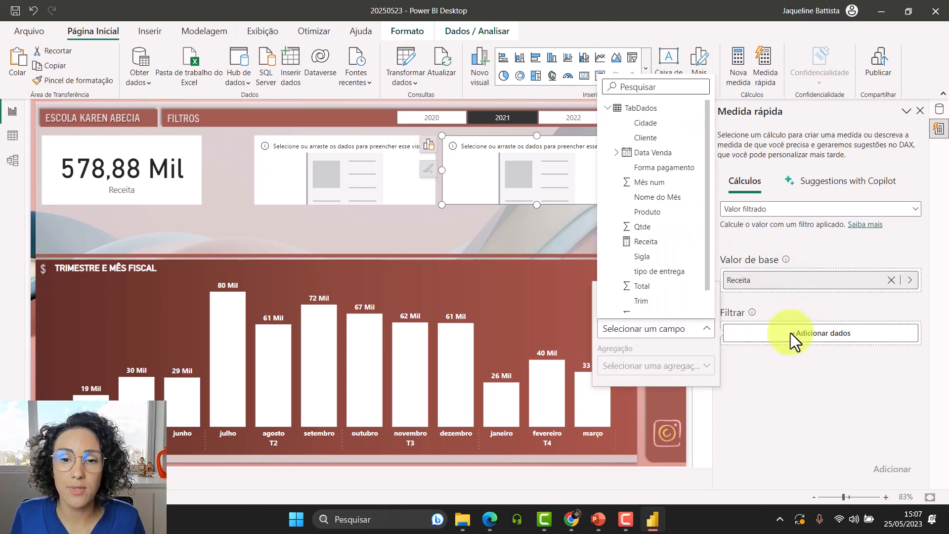
left_click(663, 168)
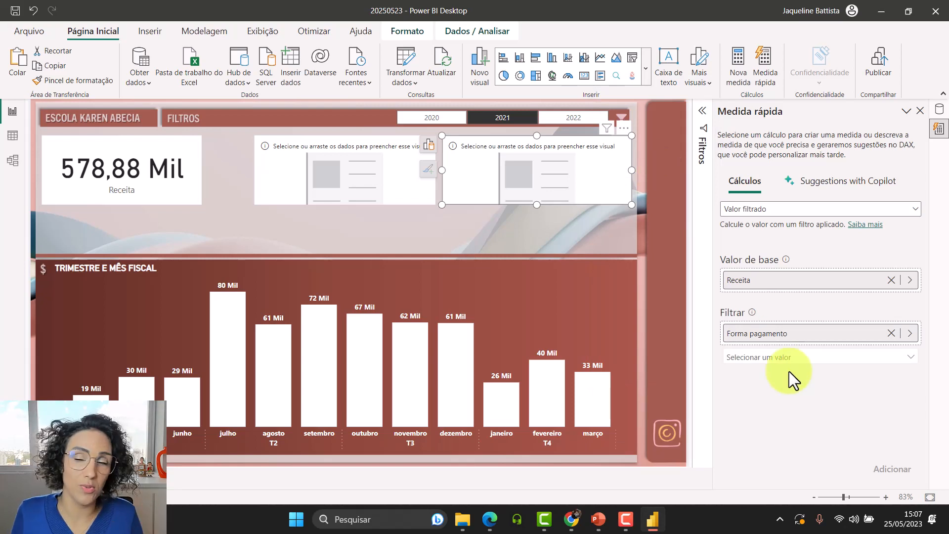
Restrict the Forma pagamento filter to Boleto only and add the quick measure.
left_click(788, 358)
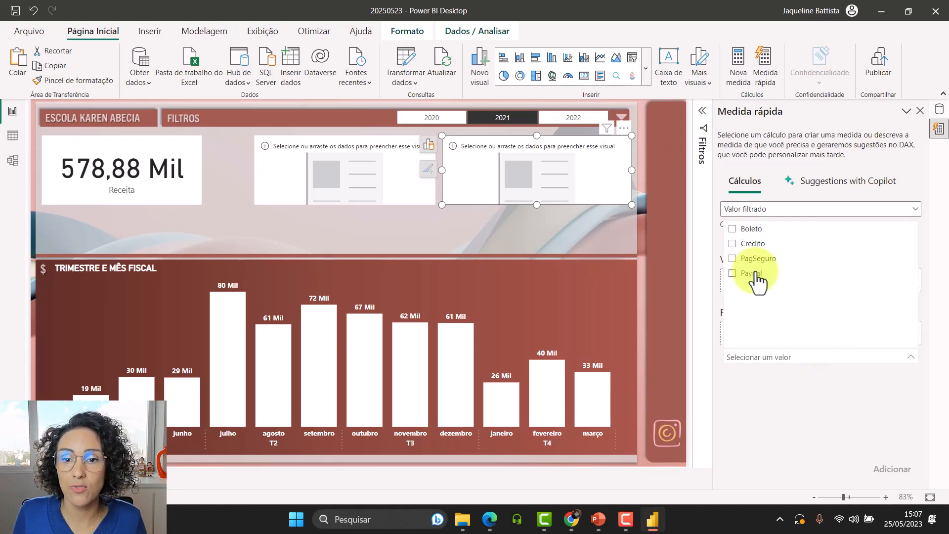
left_click(732, 229)
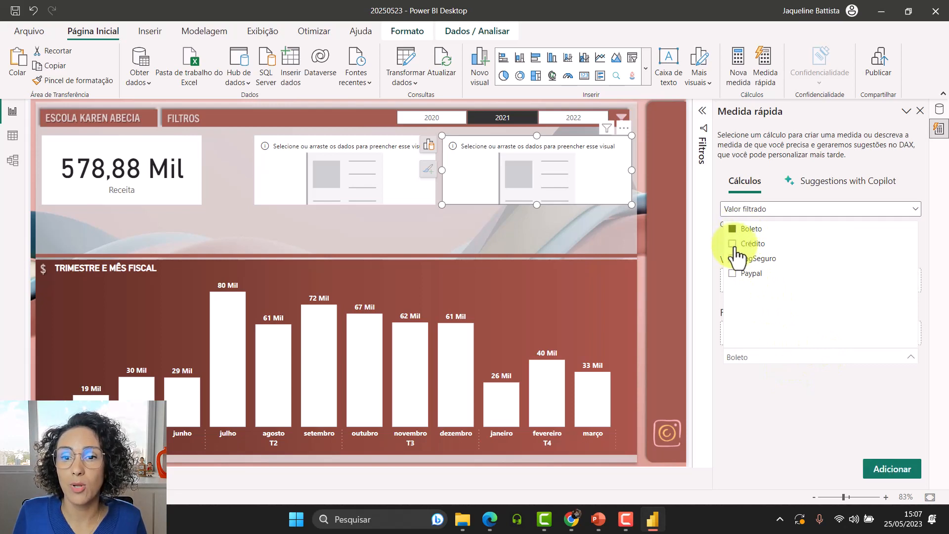
left_click(748, 247)
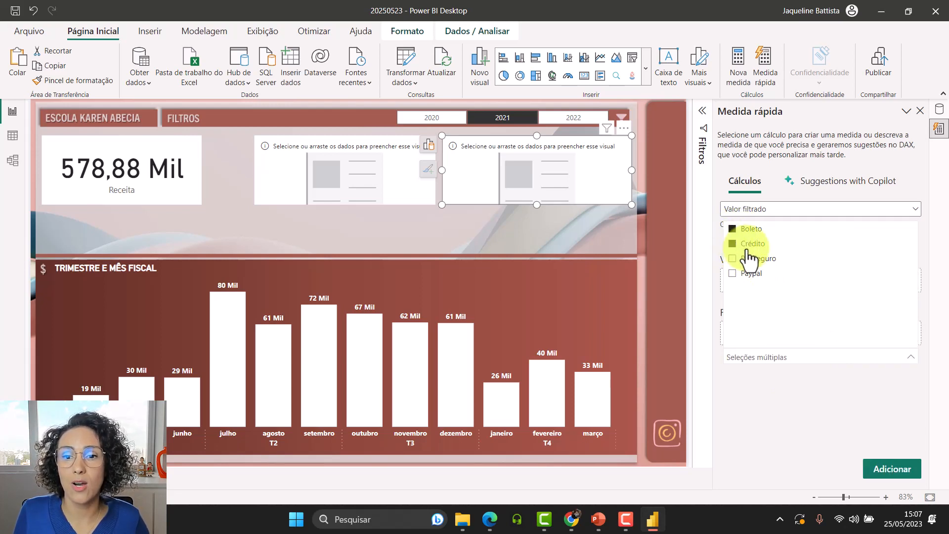
left_click(748, 245)
left_click(734, 229)
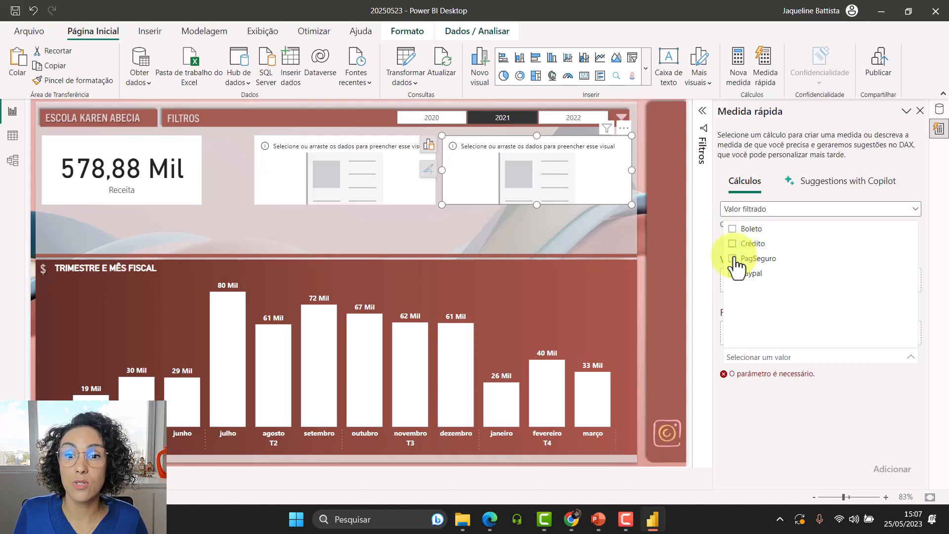
left_click(732, 230)
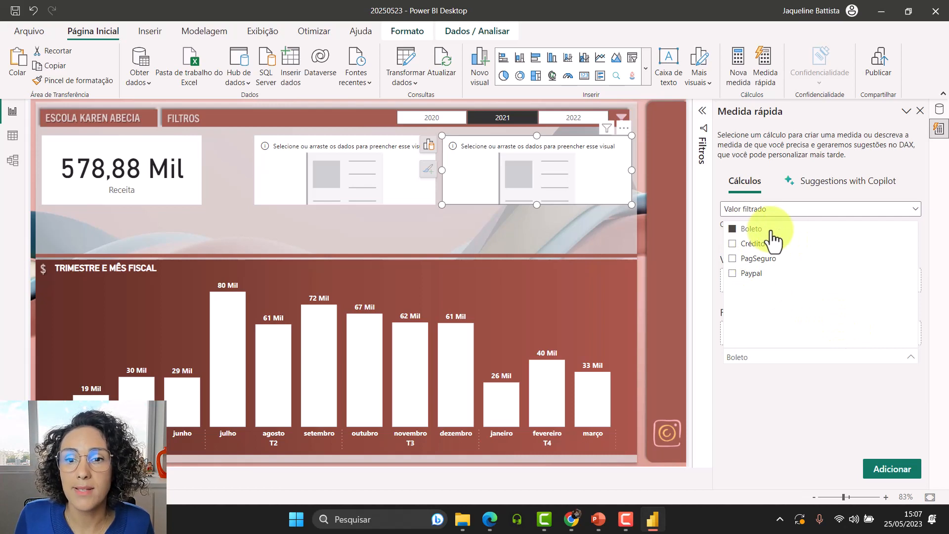
left_click(797, 398)
left_click(894, 473)
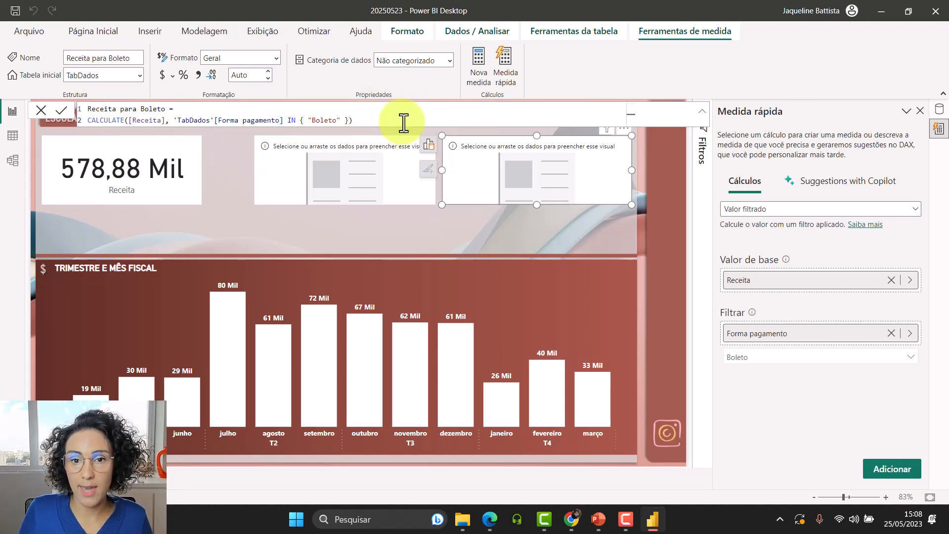
Put the Receita para Boleto measure into the second card and shift the card closer to the first one.
left_click(375, 184)
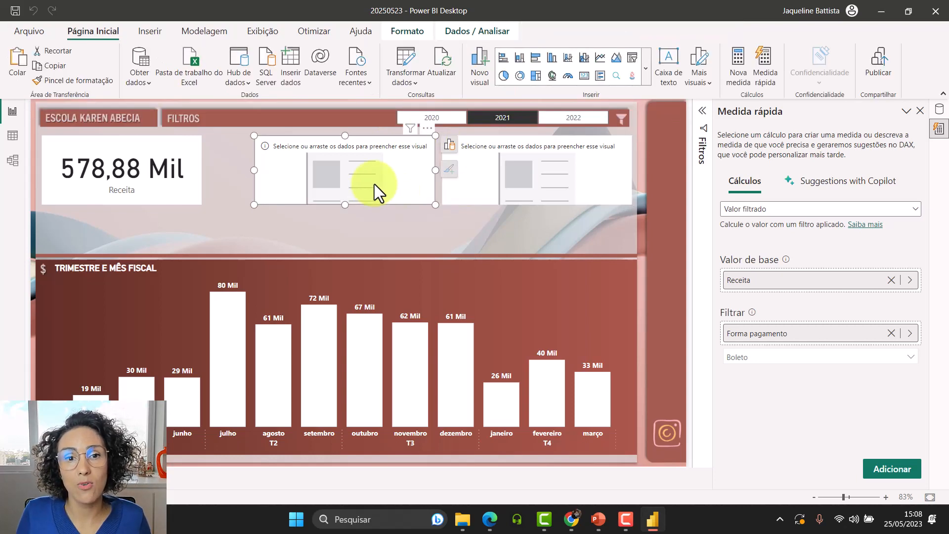
left_click(940, 110)
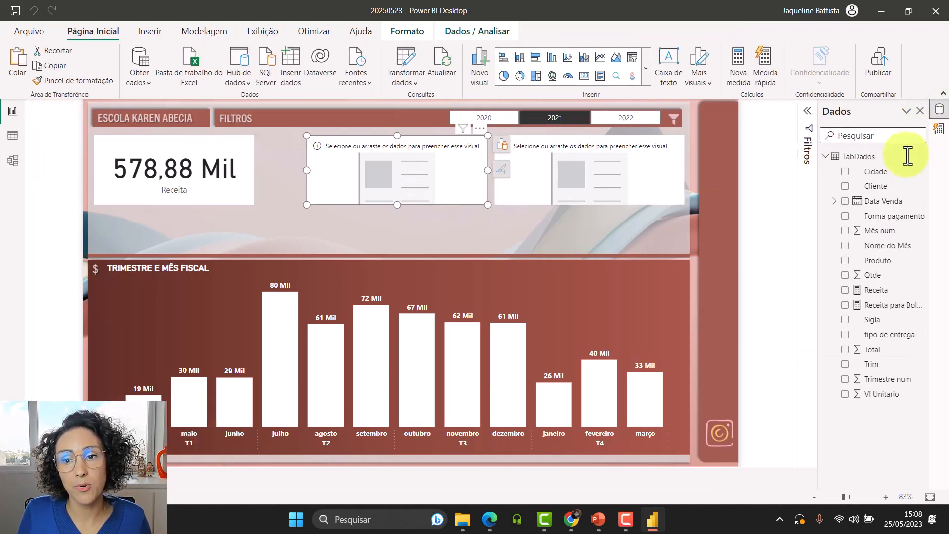
left_click_drag(871, 307, 377, 181)
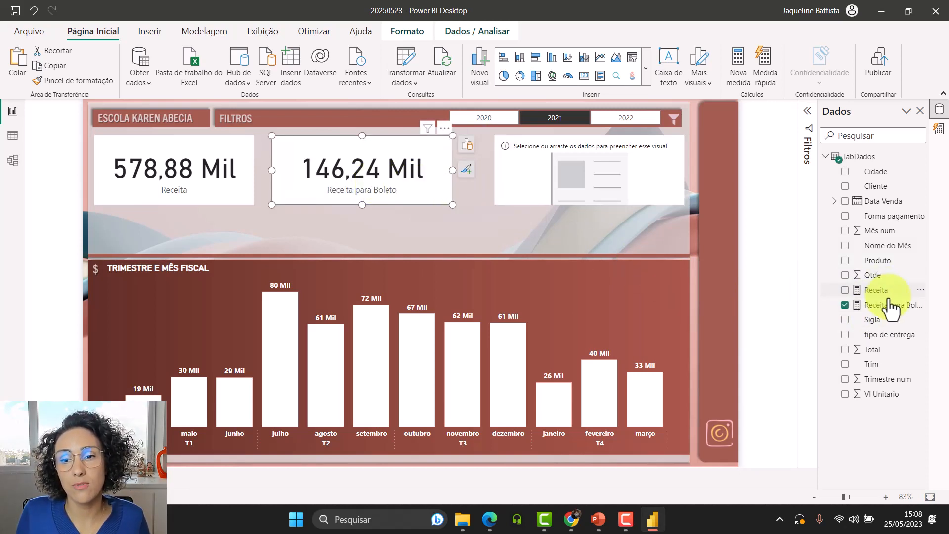
Copy the whole Receita para Boleto formula into a new measure.
left_click(885, 305)
left_click_drag(352, 120, 77, 104)
key("ctrl+c")
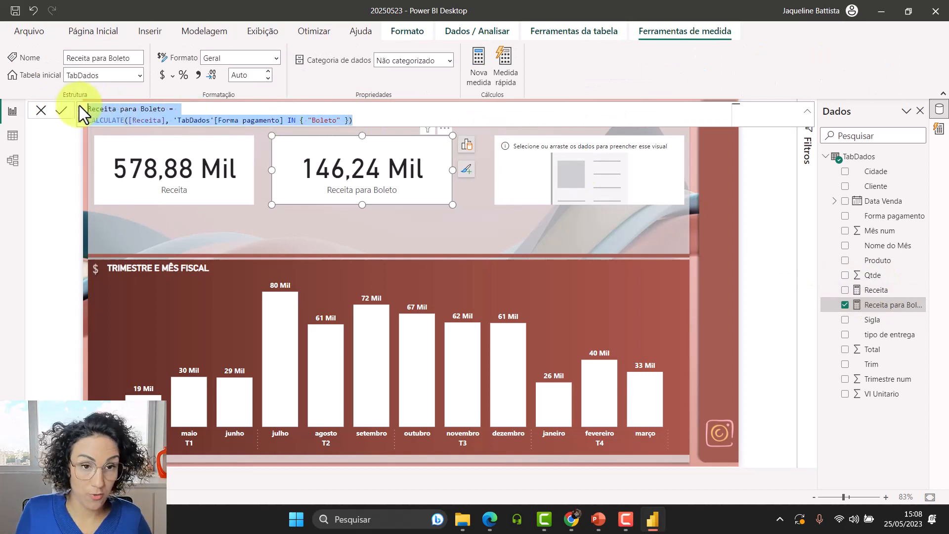
left_click(473, 60)
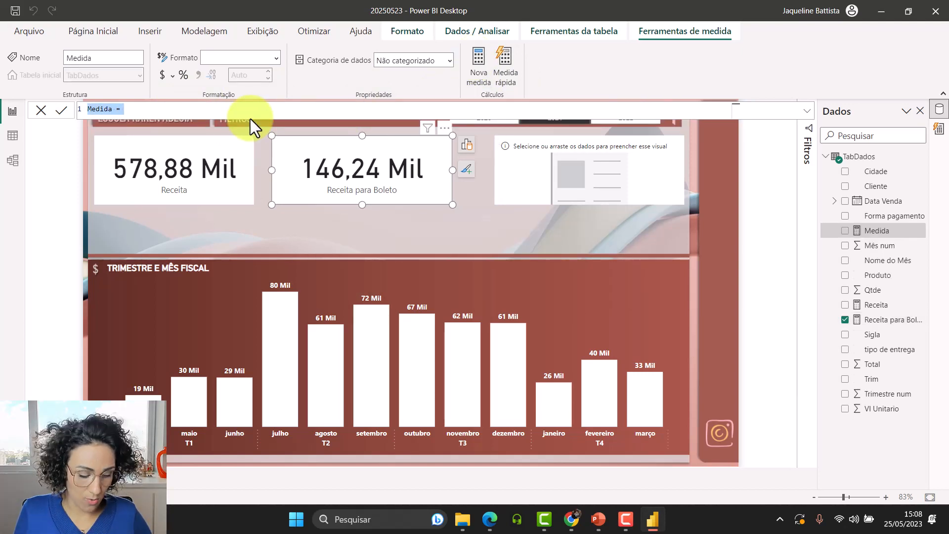
key("ctrl+v")
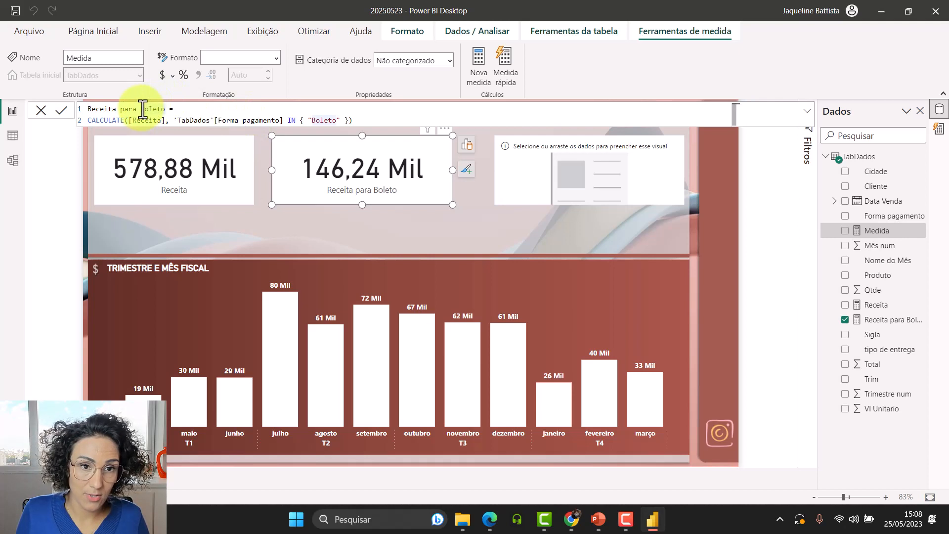
Rename the copied measure as Receita para Paypal, change its Forma pagamento filter value to "Paypal", and commit the formula.
double_click(163, 108)
type("Payp")
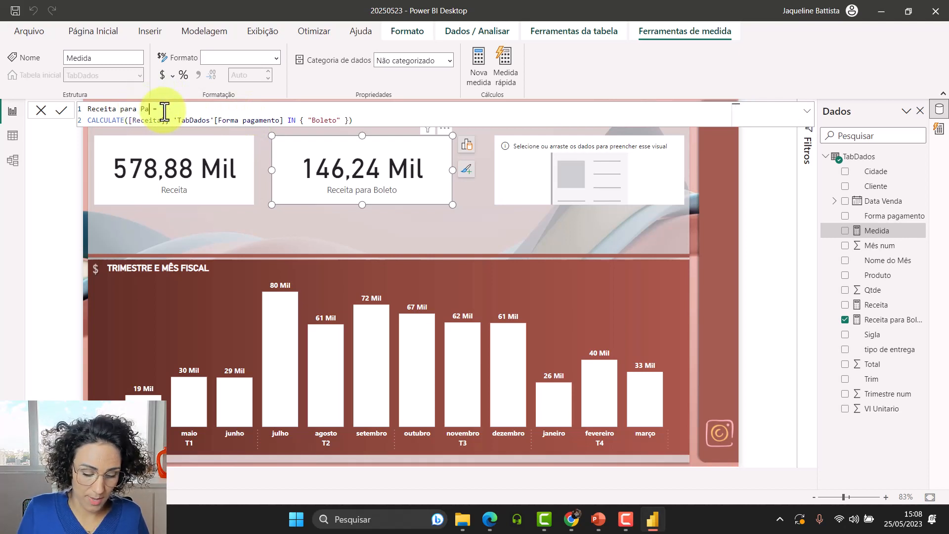
type("al")
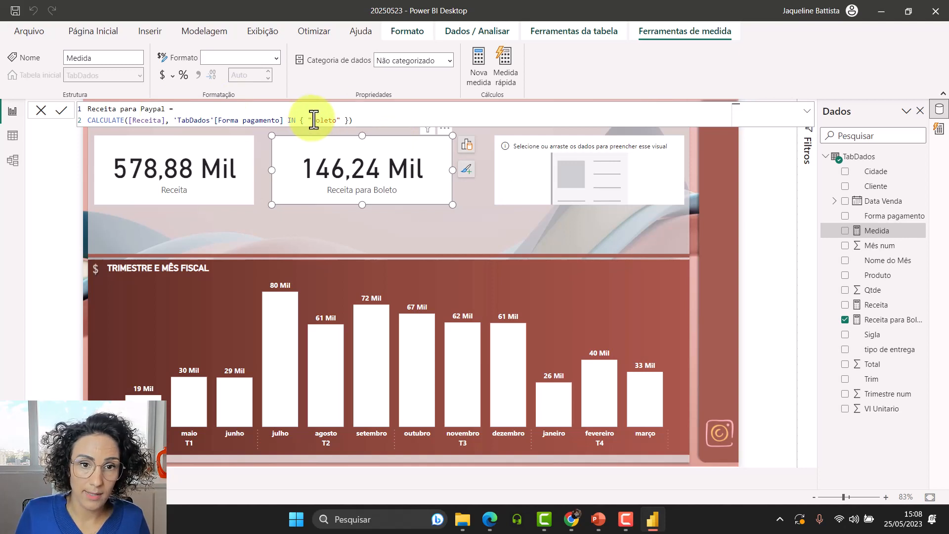
left_click_drag(311, 120, 338, 124)
type("Pay")
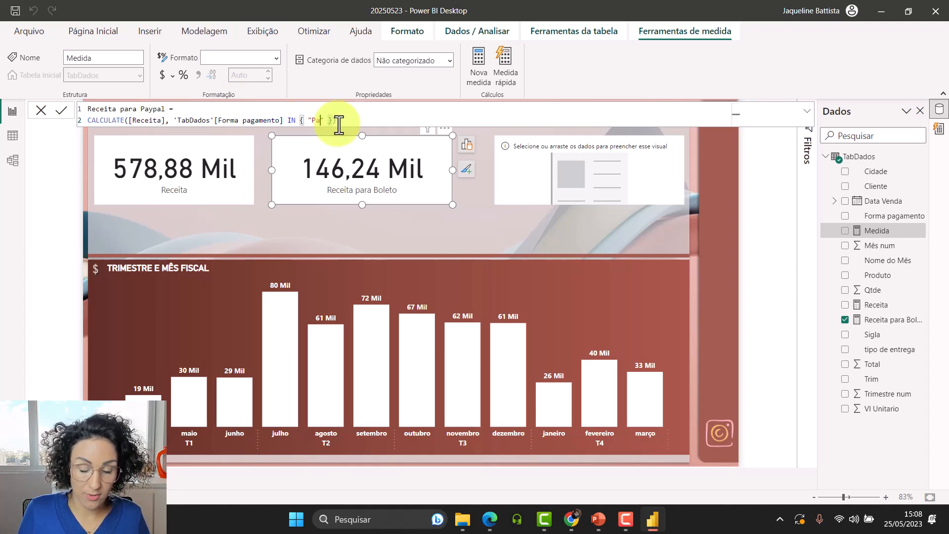
type("pal")
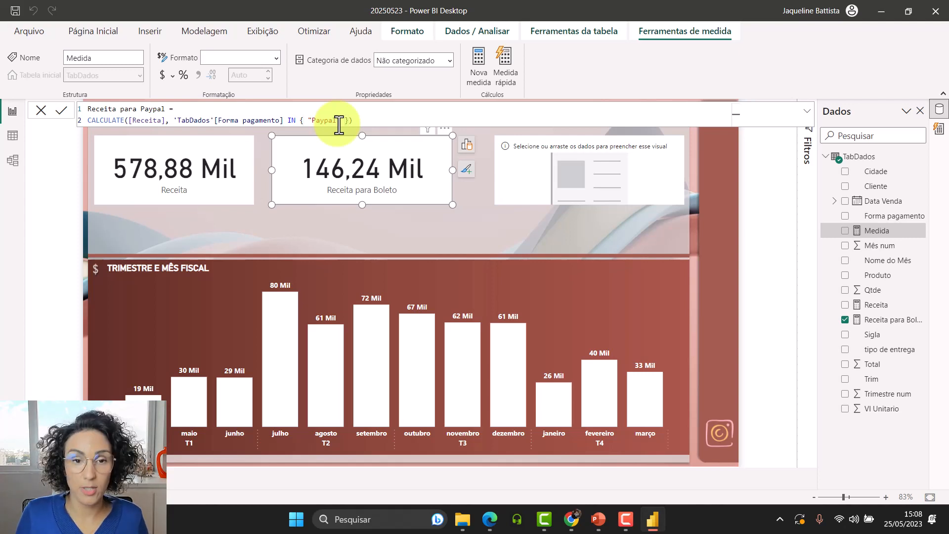
key("Return")
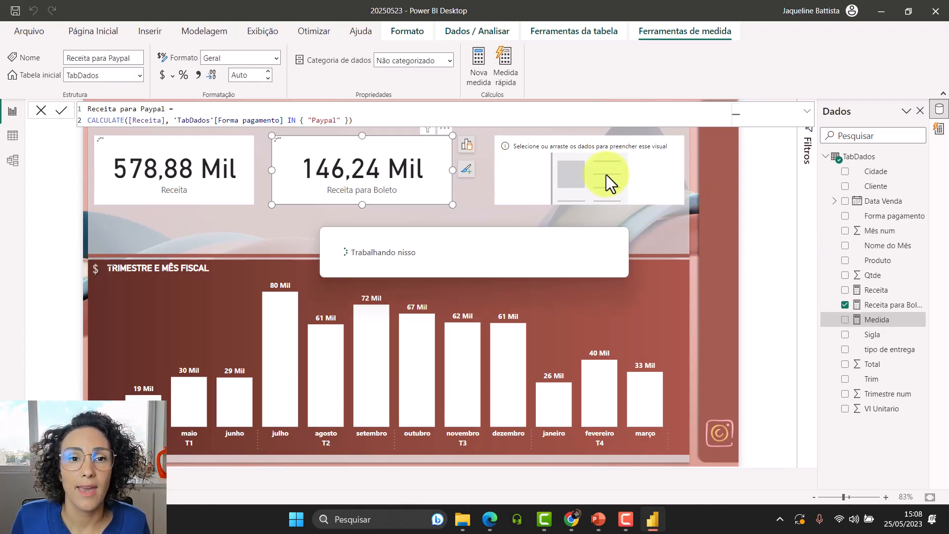
Put the Receita para Paypal measure into the empty third card and close the Dados and Medida rápida panes.
left_click_drag(887, 321, 612, 191)
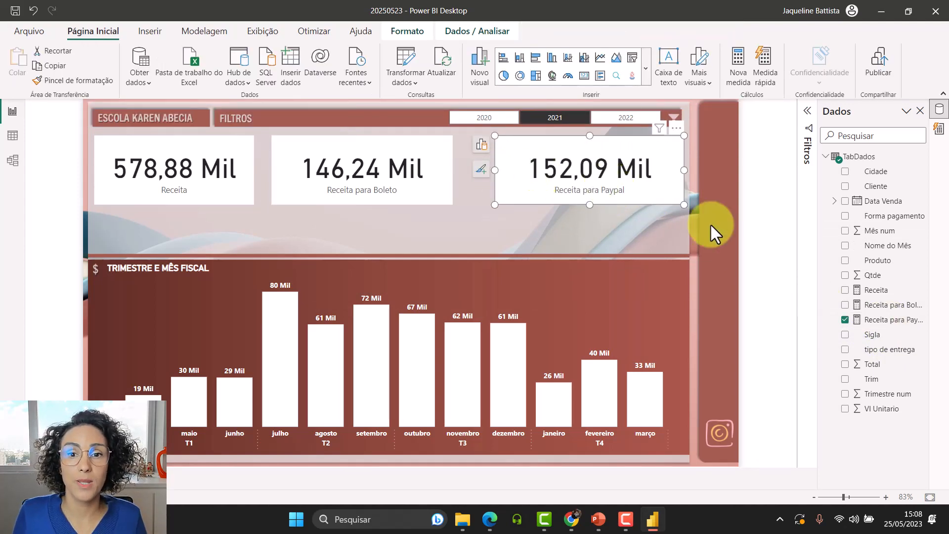
left_click(747, 233)
left_click(939, 128)
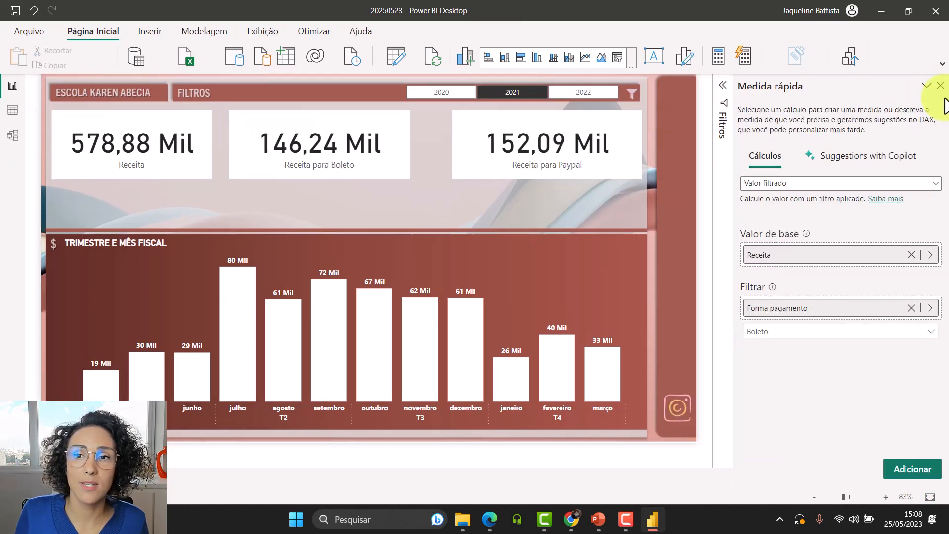
left_click(942, 95)
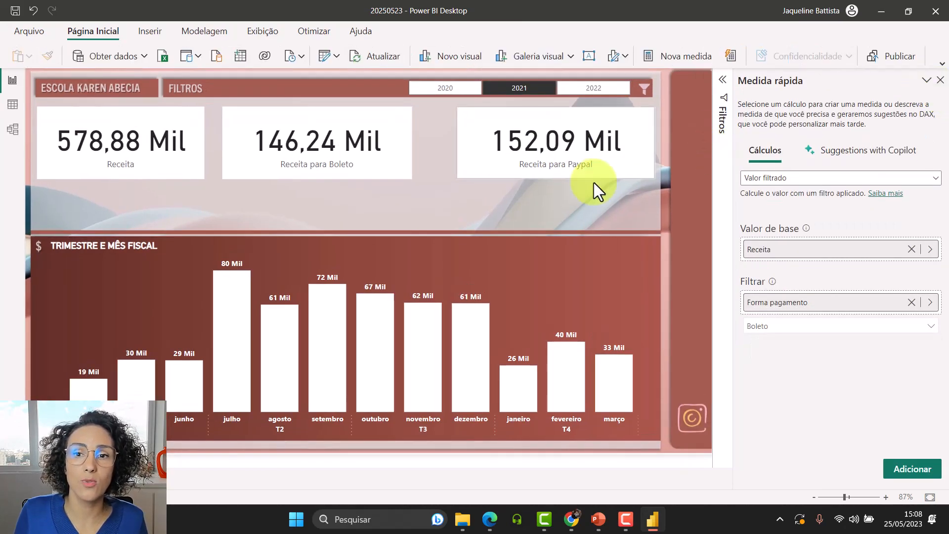
left_click(941, 79)
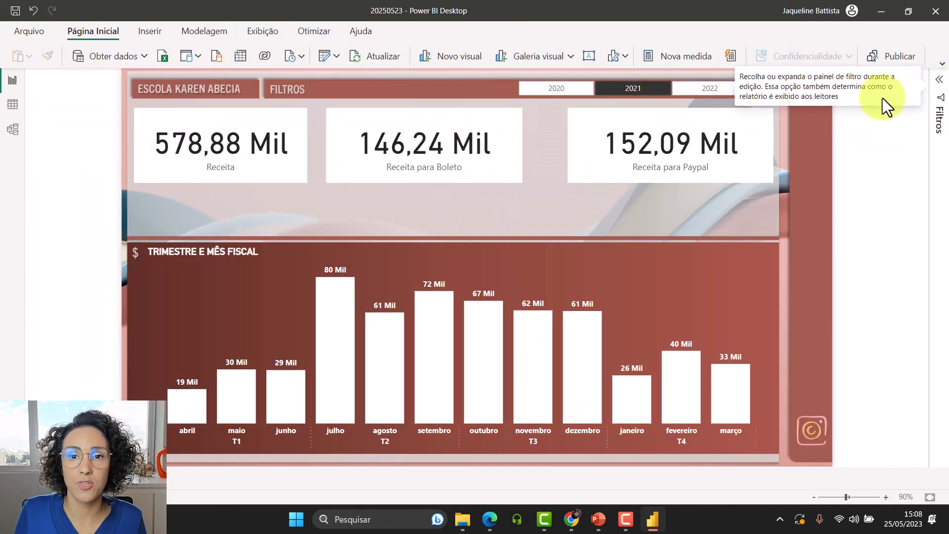
Check the three cards' response to the chart by filtering on maio, junho and julho in turn.
left_click(237, 396)
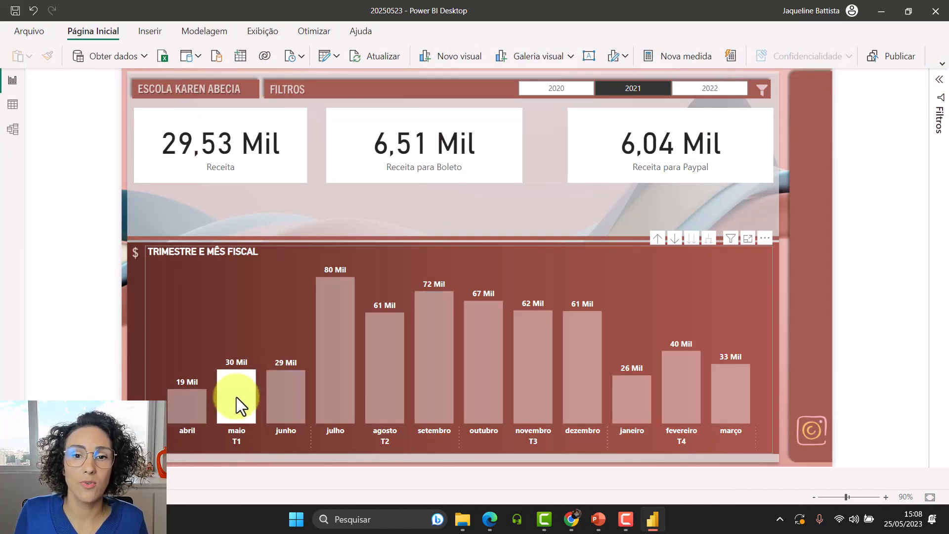
left_click(287, 392)
left_click(346, 378)
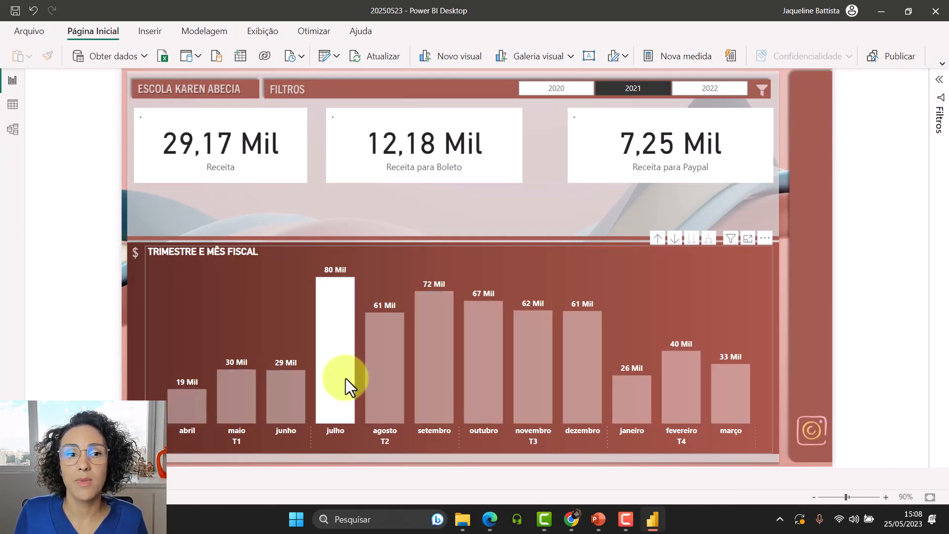